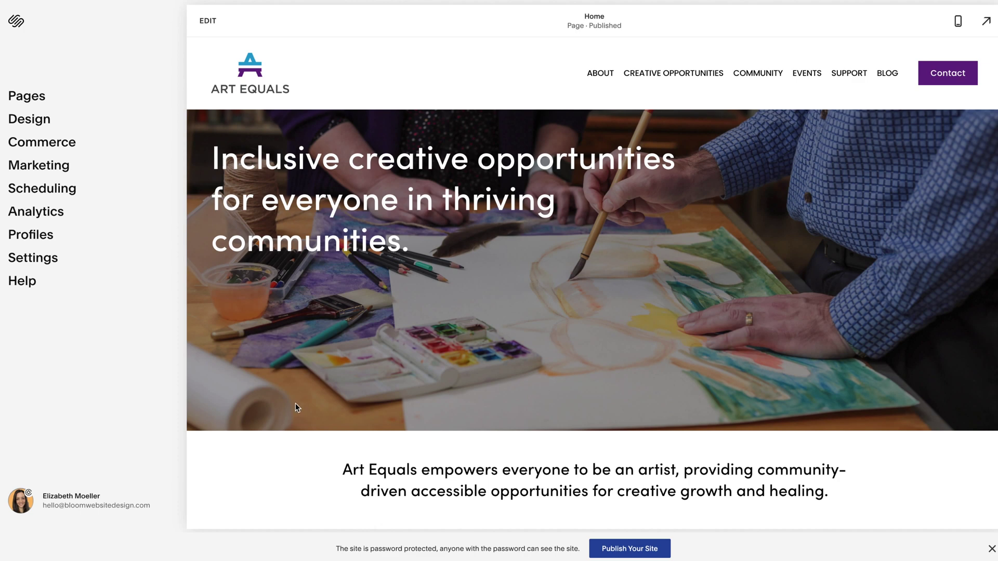
- Open Scheduling from the dashboard's left sidebar
click(36, 190)
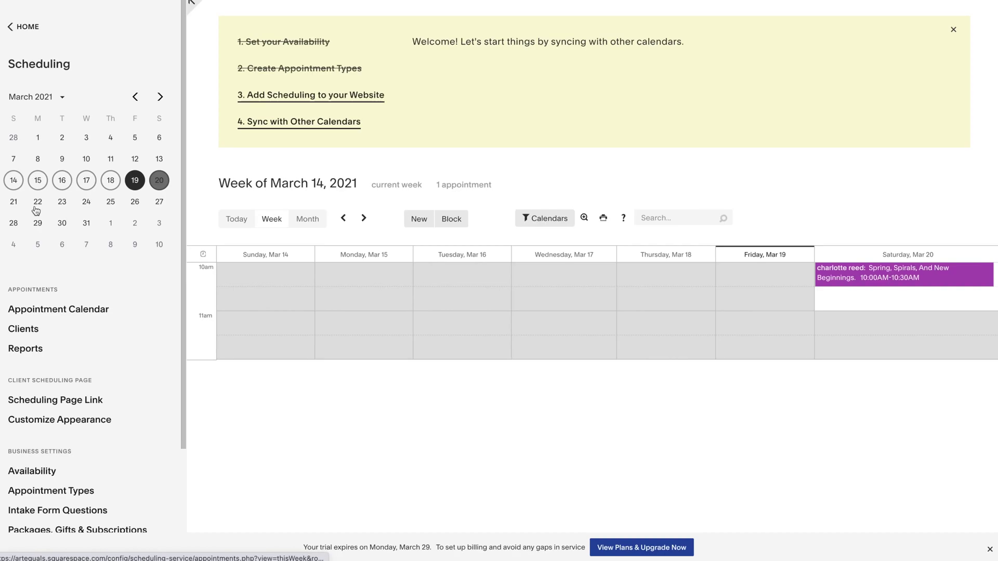
- Open Appointment Types under Business Settings in the Scheduling sidebar
scroll(32, 359, down, 3)
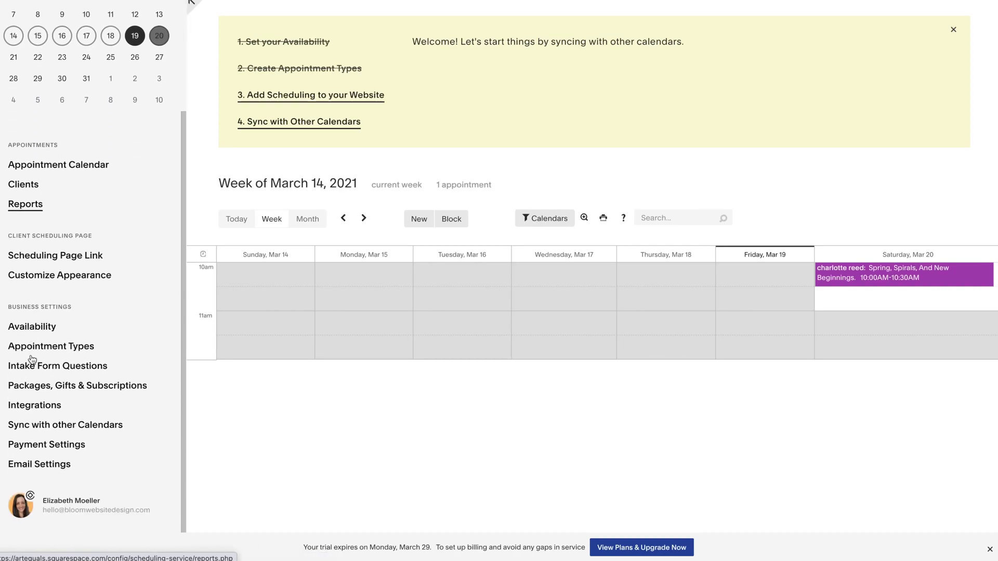
click(32, 347)
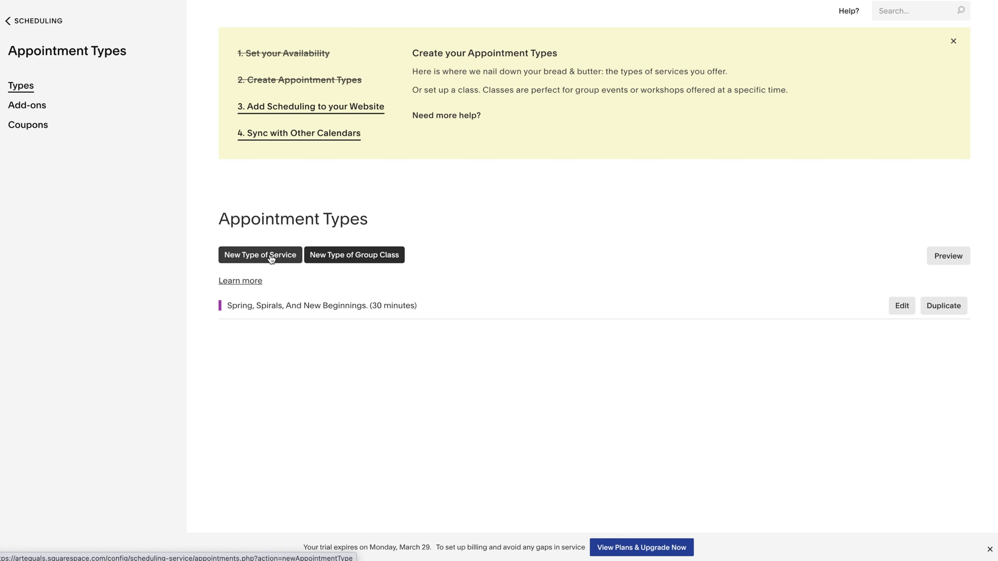
- Start a new group class named 'Funky Junk Journals', lasting 60 minutes at $25
click(370, 259)
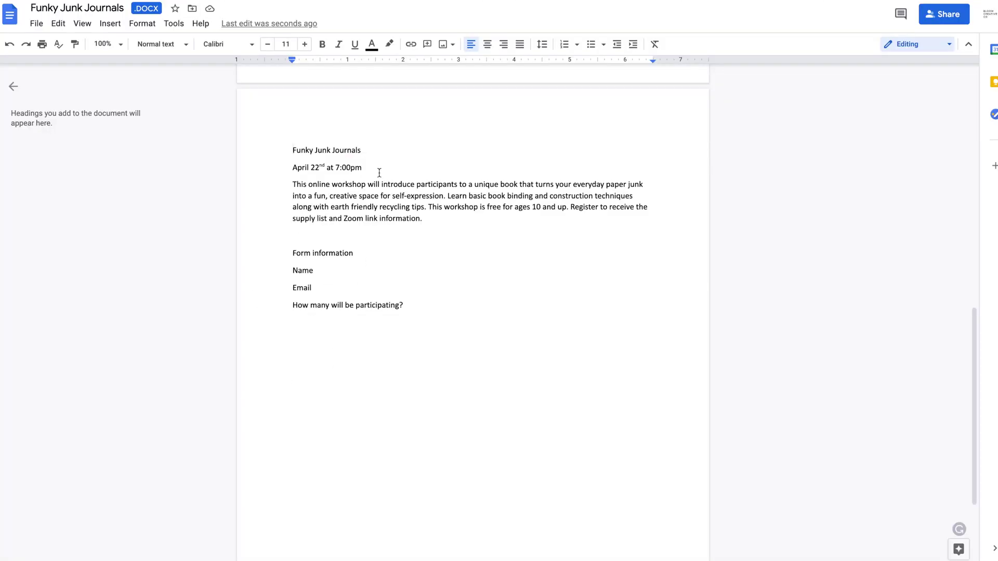
drag(371, 151, 267, 152)
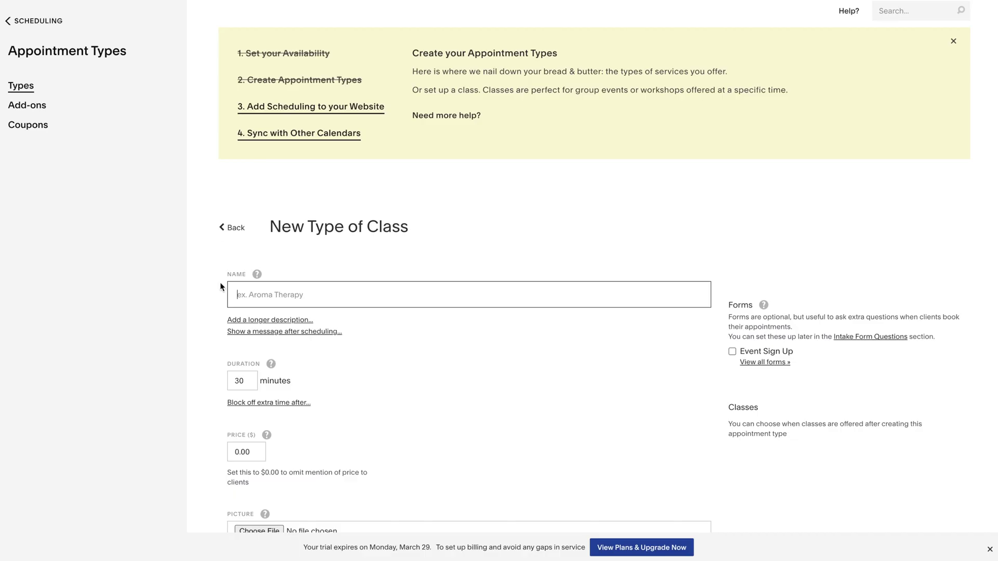
text(Funky Junk Journals)
scroll(428, 390, down, 2)
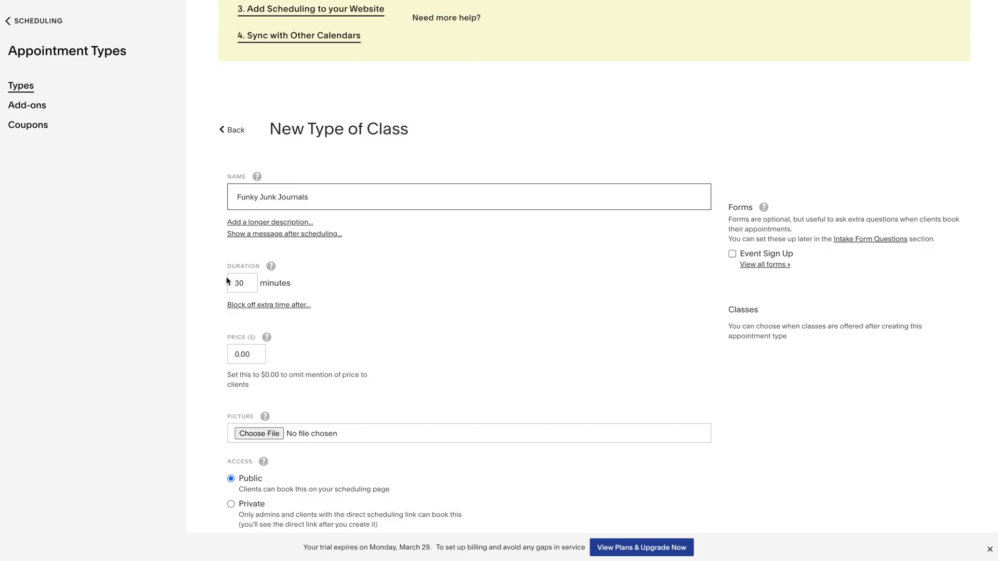
click(229, 280)
text(60)
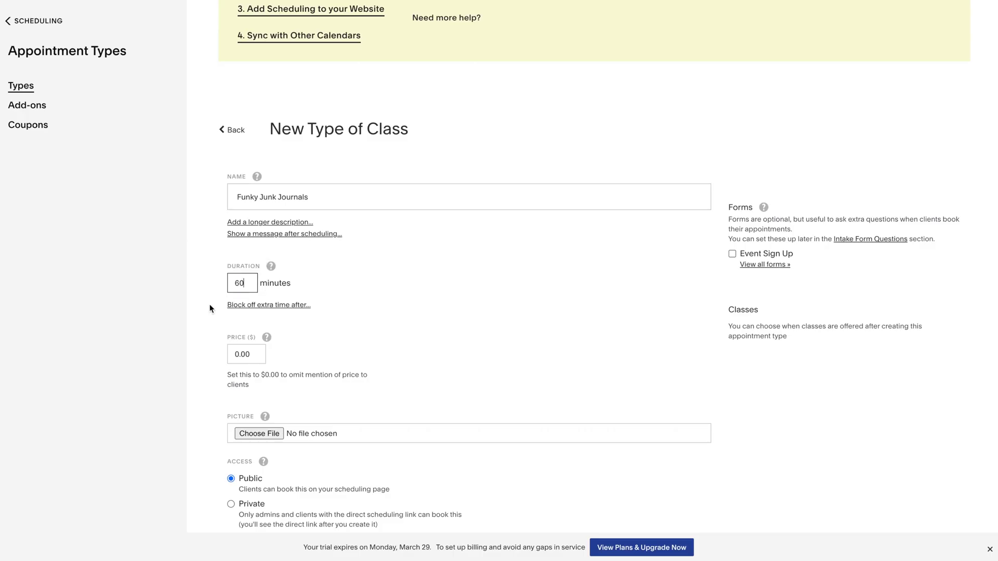
key(Tab)
text(25)
key(BackSpace)
click(429, 398)
- Attach a class picture, set max 25 people, require sign-up for all times, and save
click(702, 370)
scroll(450, 392, down, 3)
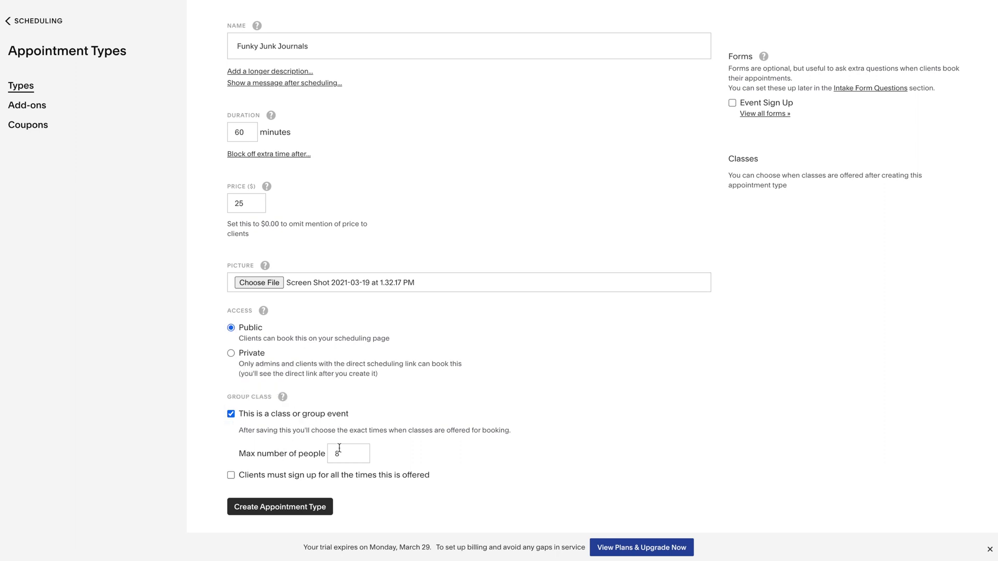
drag(339, 448, 327, 453)
text(25)
click(230, 475)
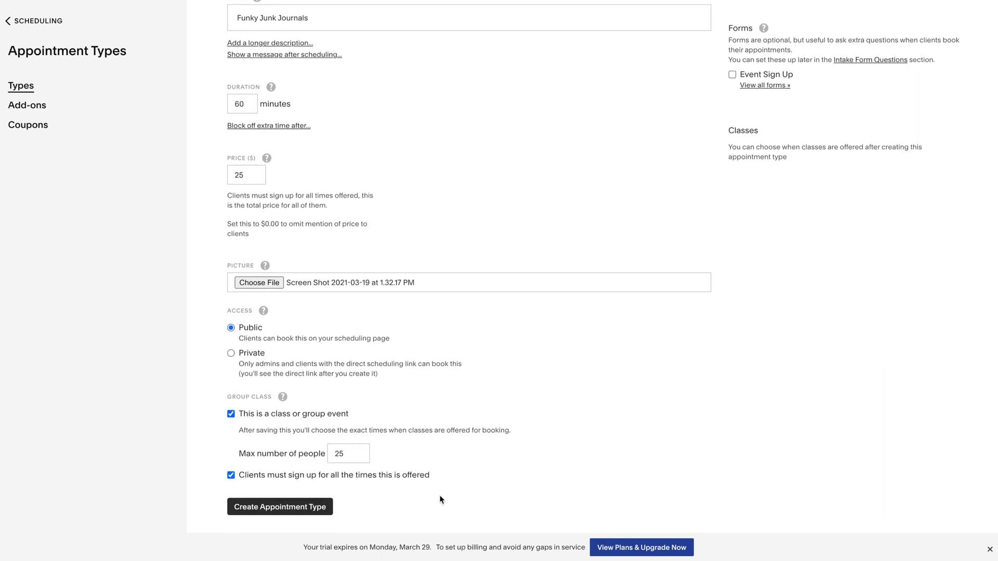
click(287, 507)
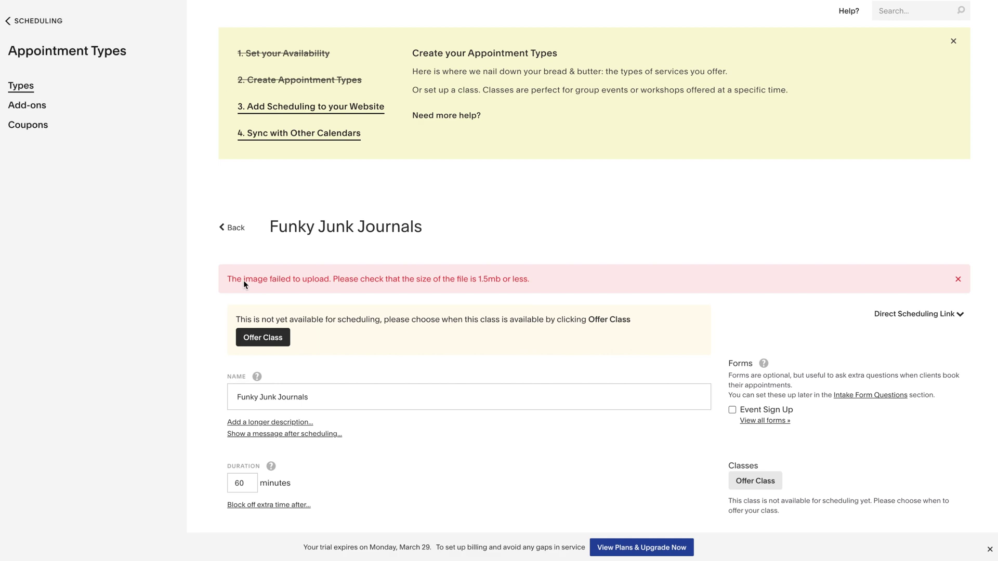
- Return to the appointment types list and reopen Funky Junk Journals for editing
scroll(293, 355, down, 3)
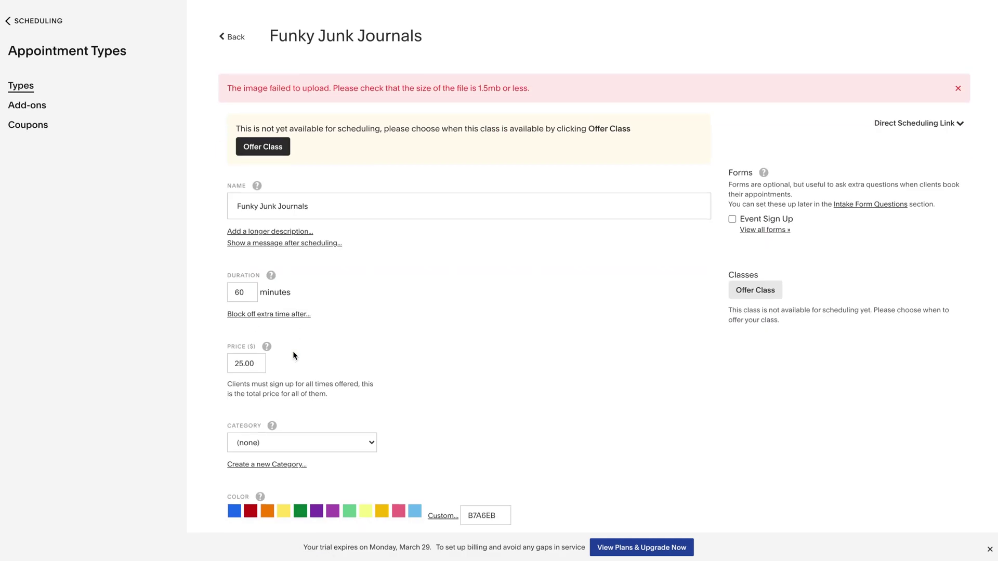
scroll(292, 355, down, 4)
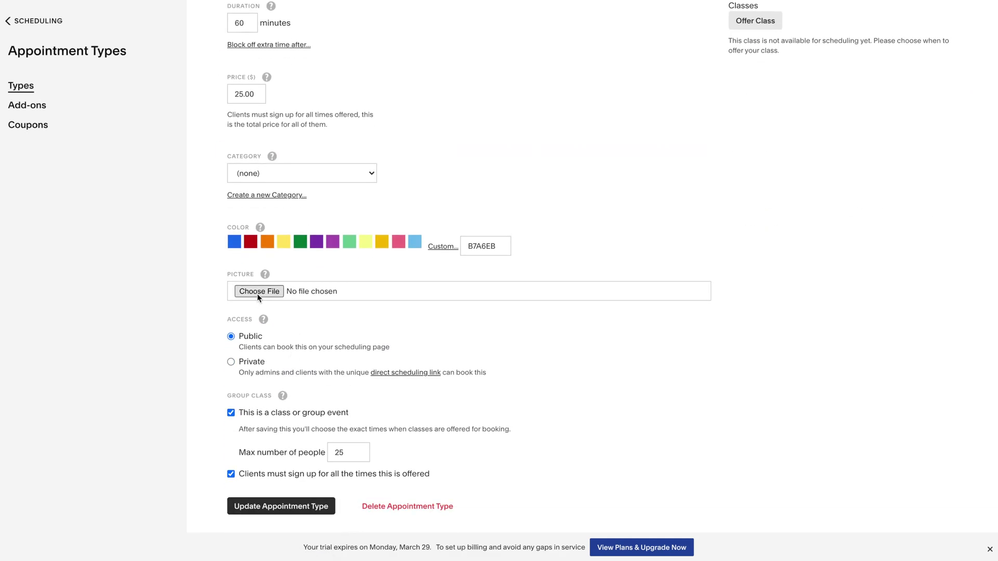
scroll(295, 223, up, 7)
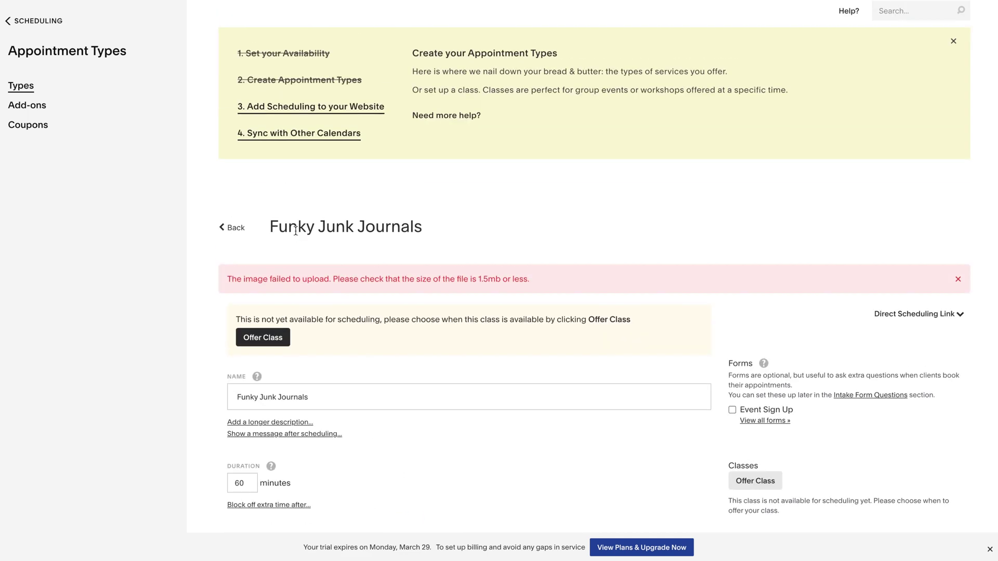
click(221, 225)
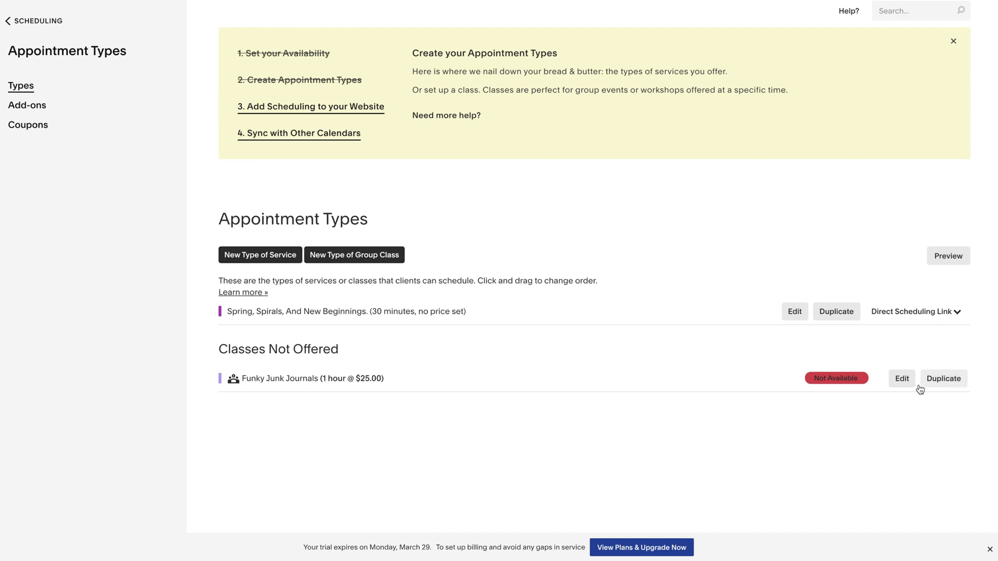
click(901, 379)
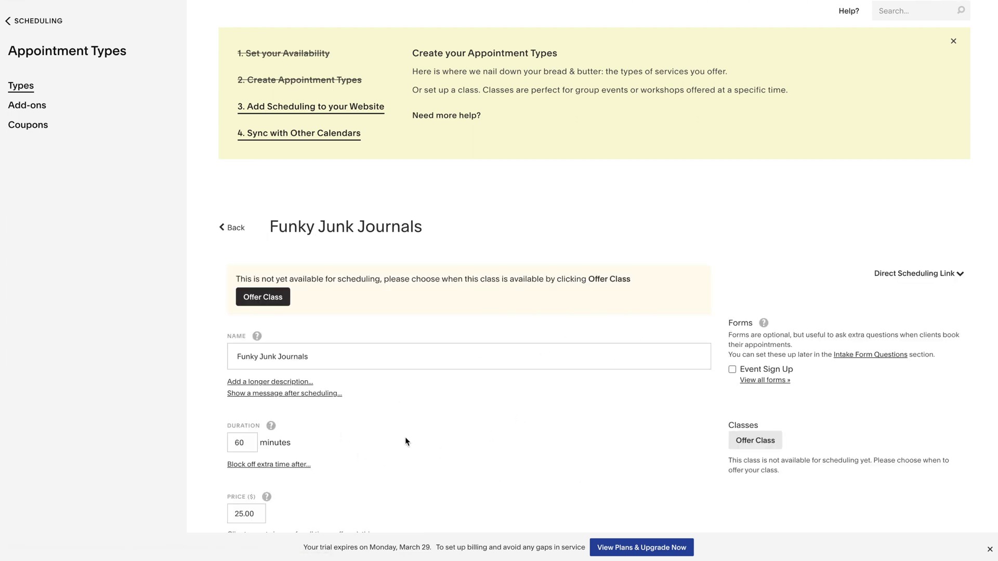
scroll(405, 438, down, 5)
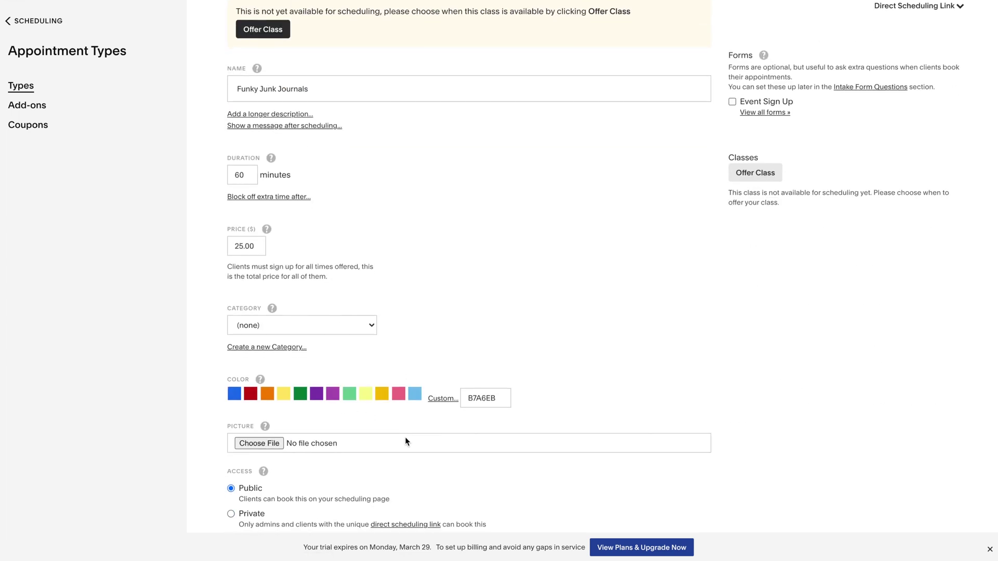
- Offer Funky Junk Journals on Thursday, April 22, 2021 at 7:00pm and save the session
click(762, 185)
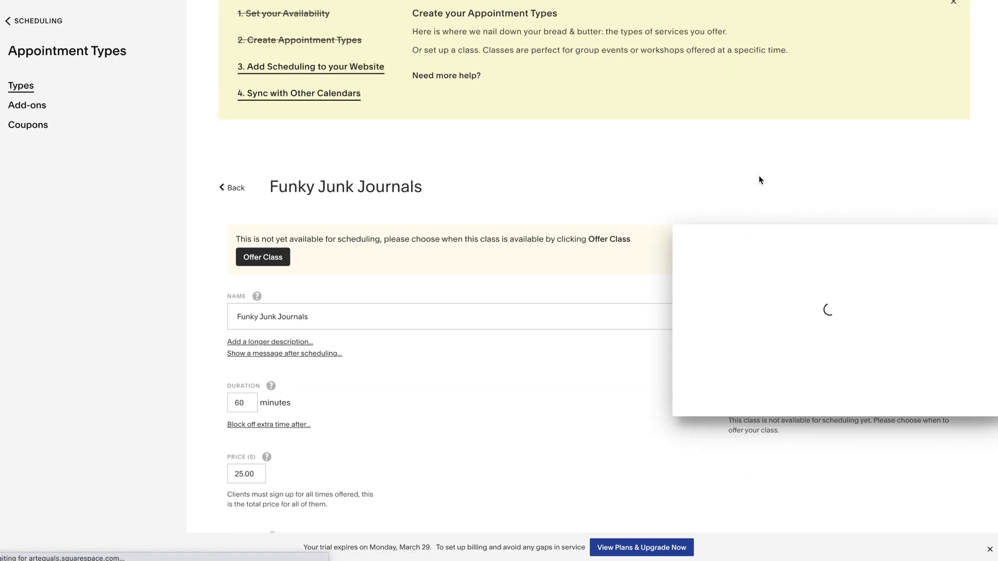
click(760, 360)
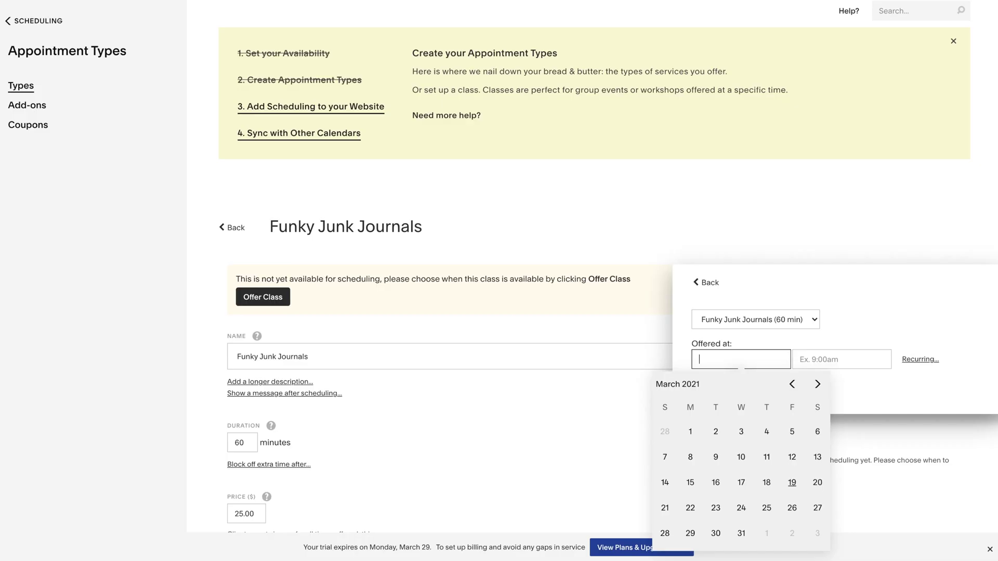
click(812, 386)
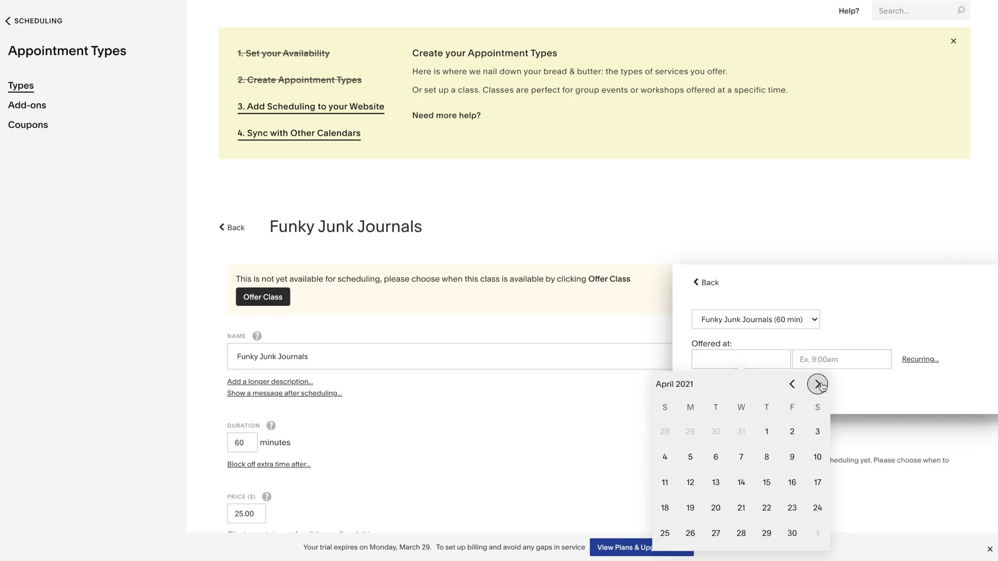
click(766, 508)
click(815, 366)
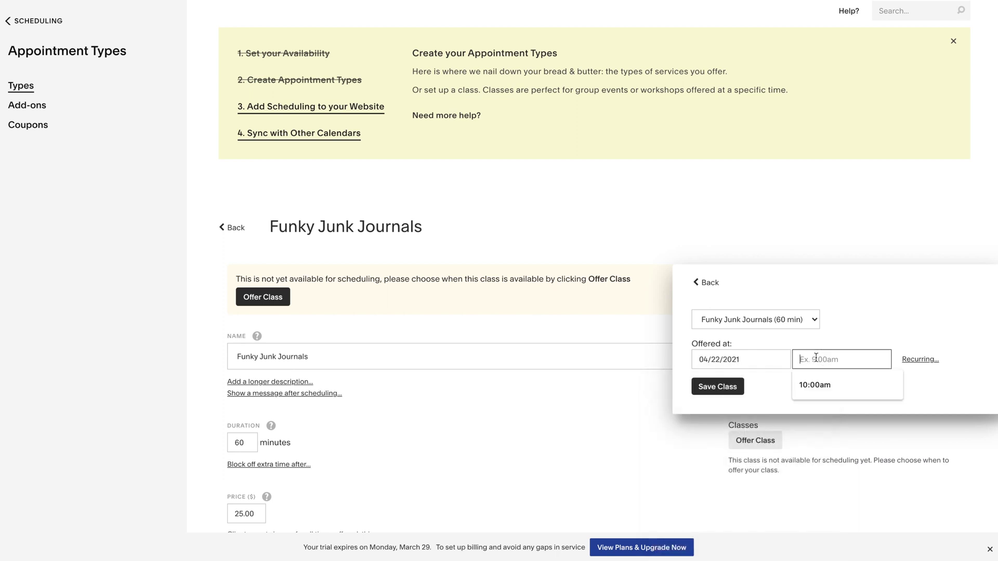
text(7:00)
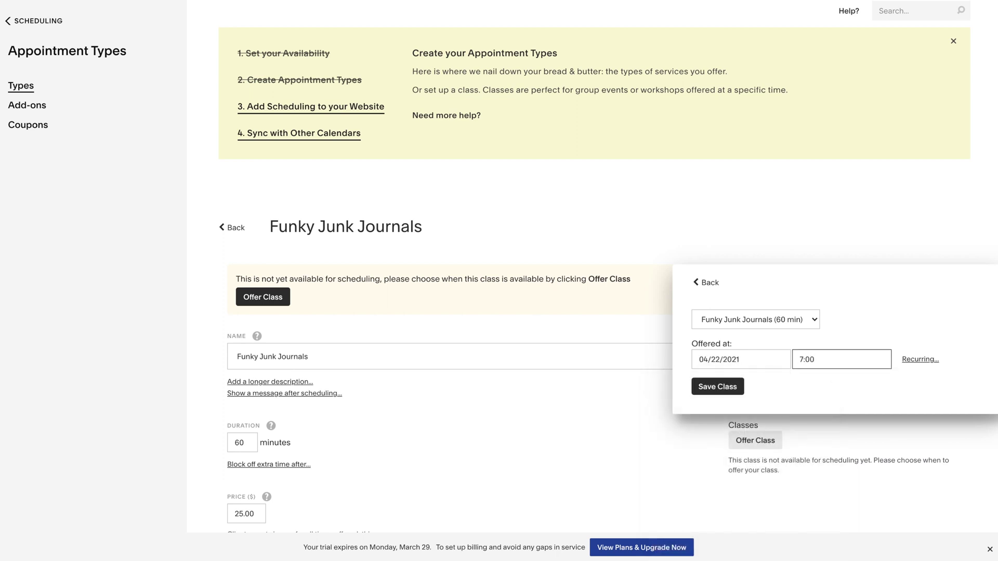
text(pm)
click(724, 392)
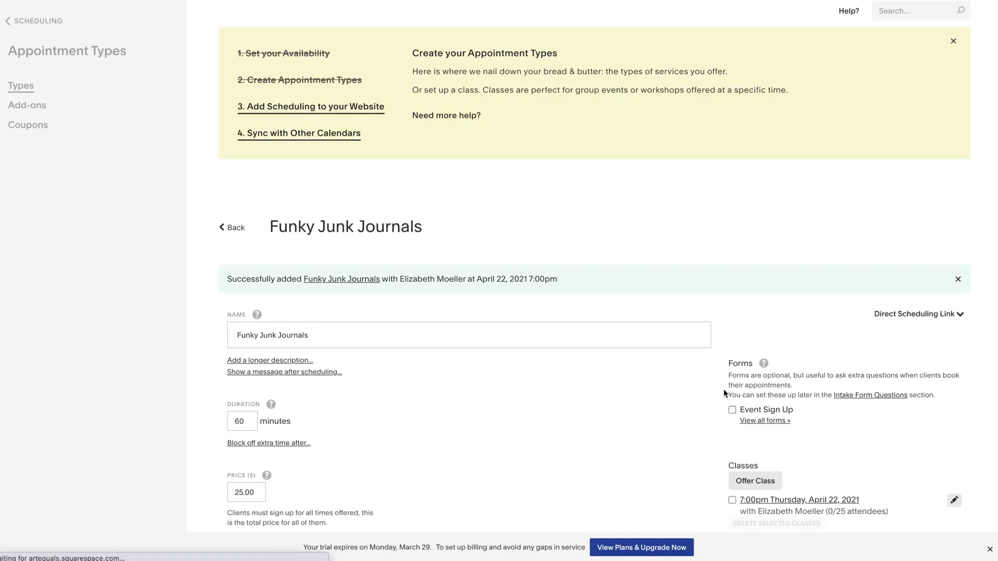
scroll(544, 393, down, 3)
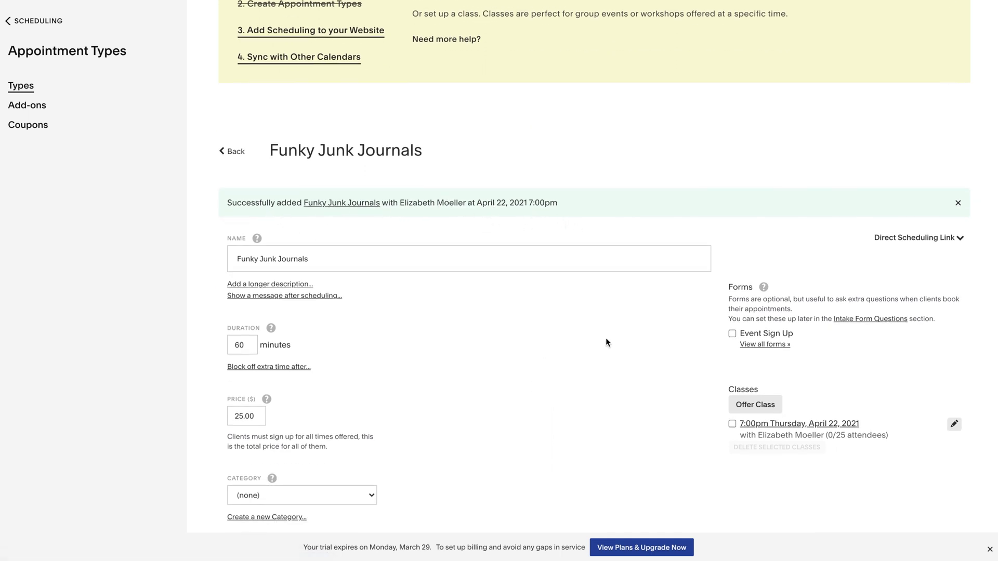
scroll(580, 404, down, 3)
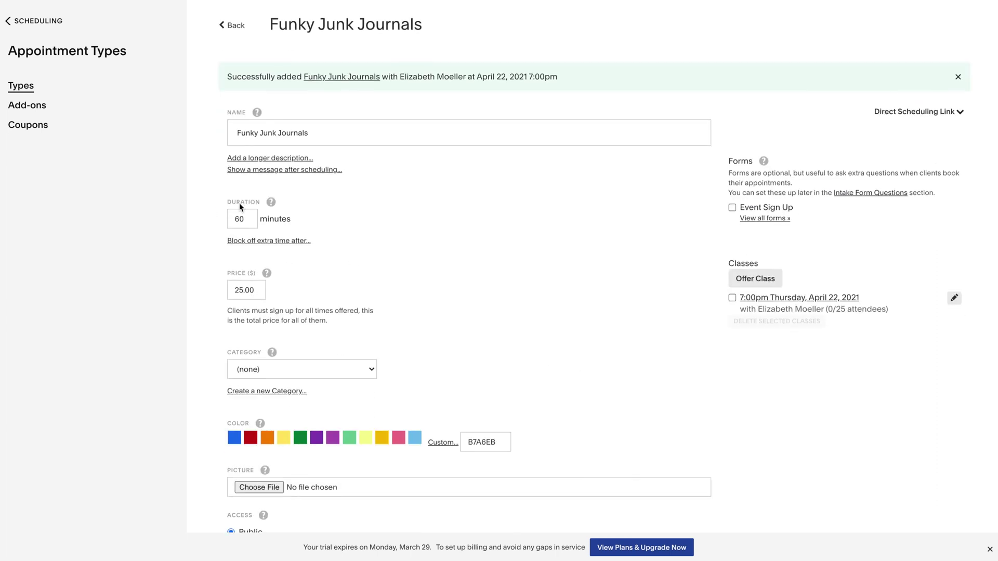
scroll(522, 307, down, 1)
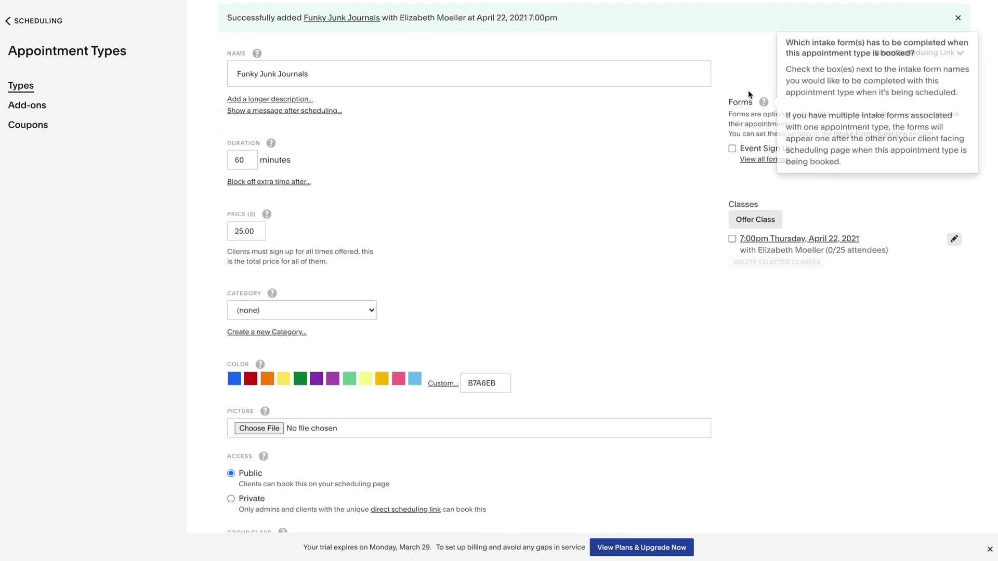
- Create a custom intake form named 'Event Form', checking the event notes, and add a Textbox question
click(758, 160)
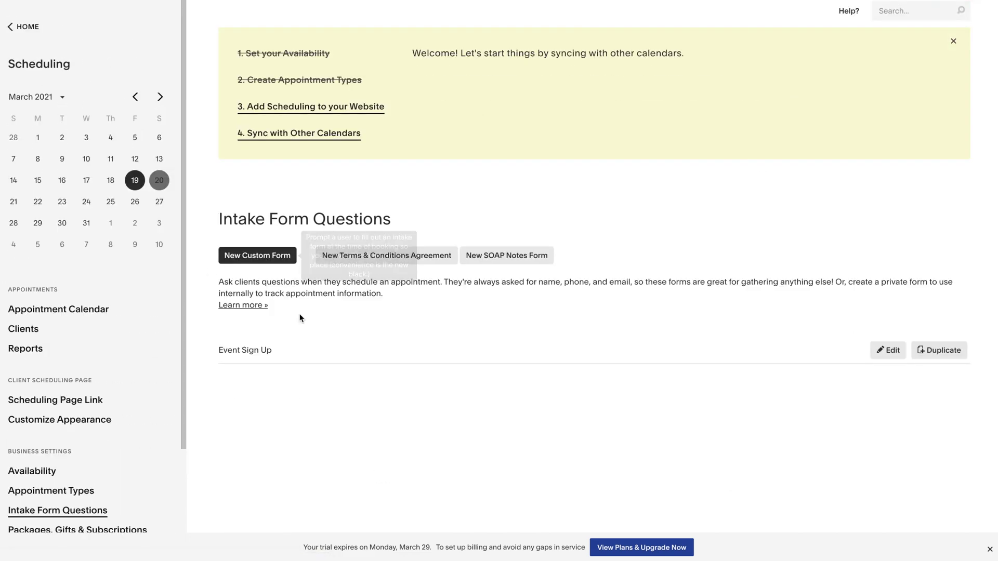
click(251, 260)
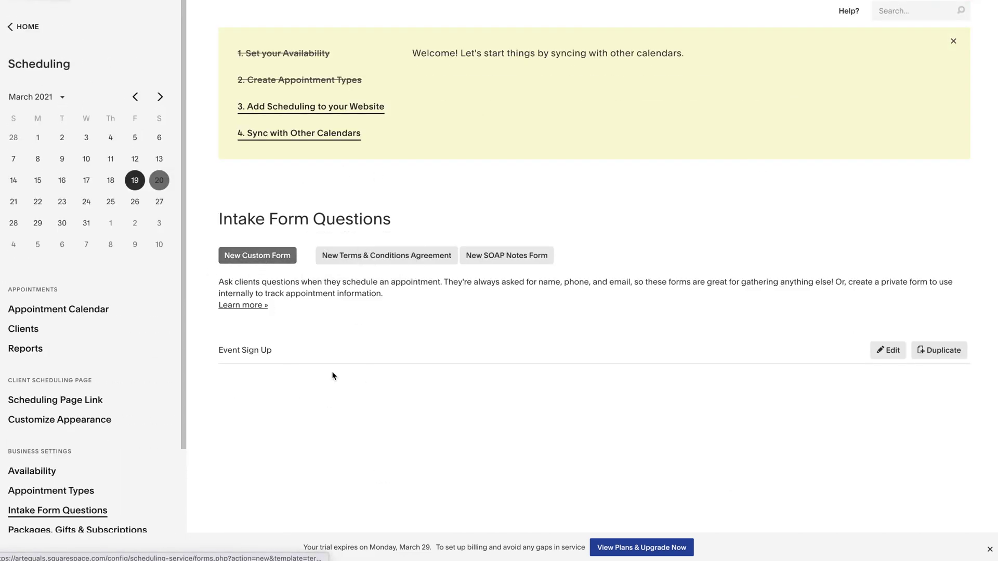
click(494, 293)
text(Even)
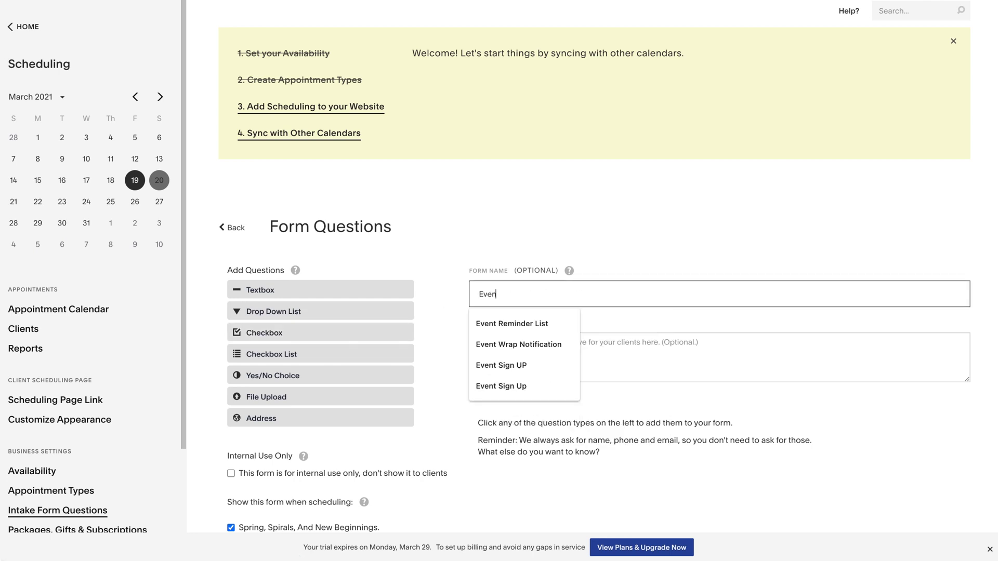
text(t Form)
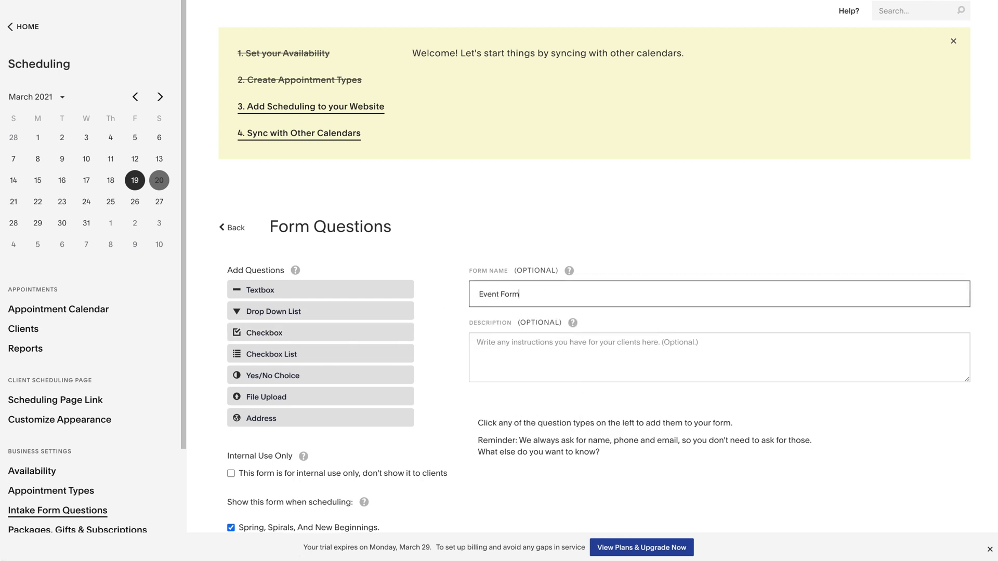
click(509, 343)
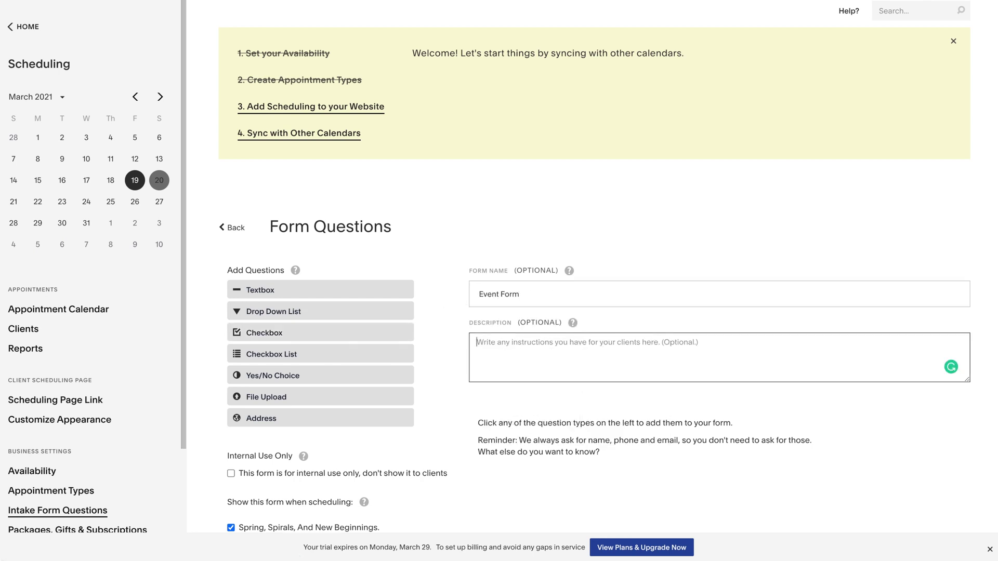
scroll(445, 319, down, 1)
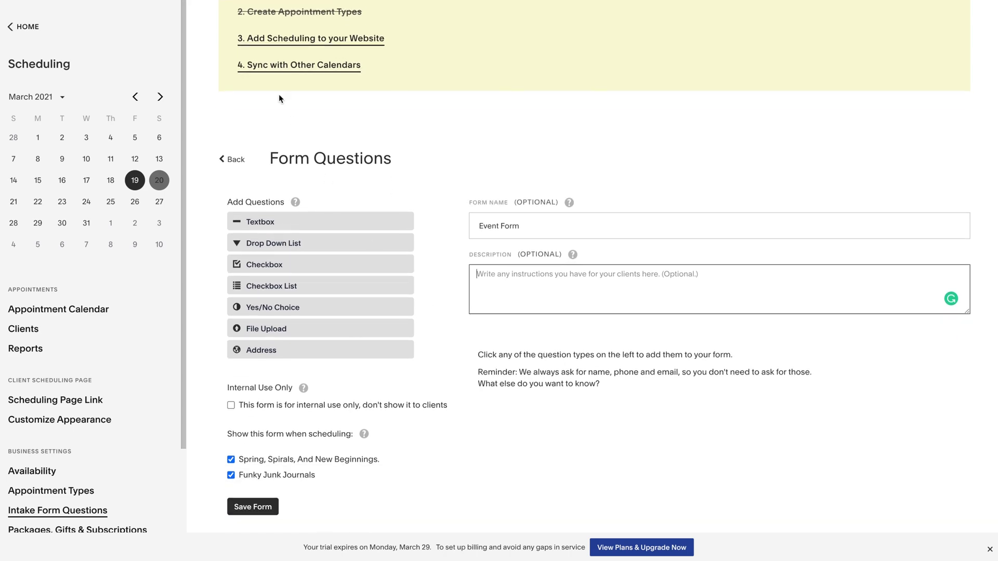
key(alt+Tab)
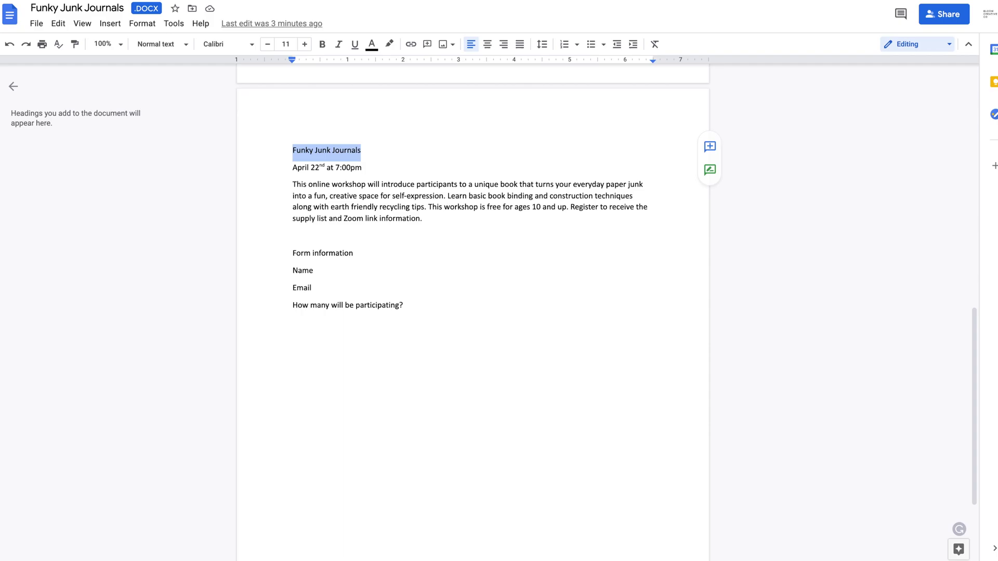
key(alt+Tab)
click(268, 222)
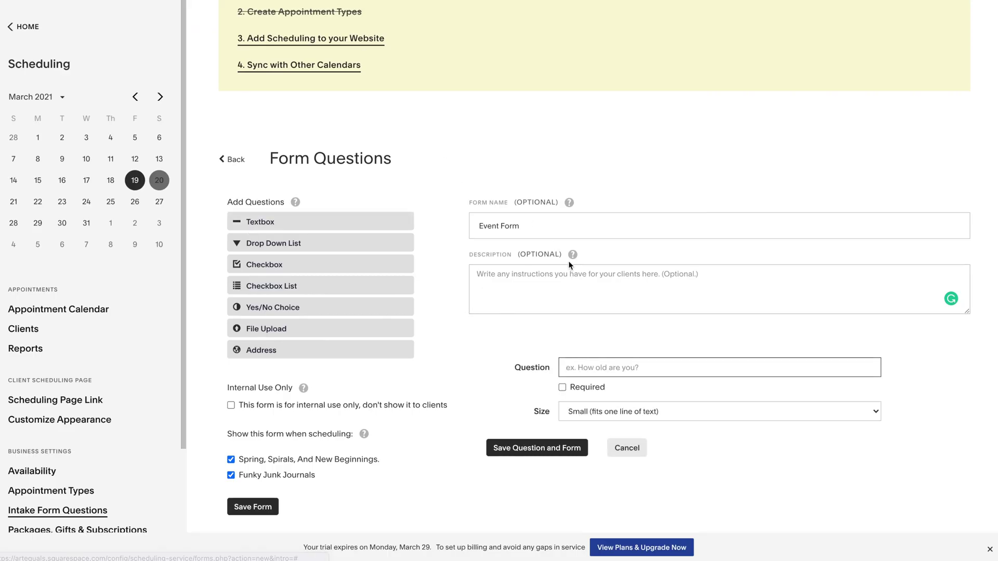
- Add three required Textbox questions: Name, Email and Number of Attendees
text(Name)
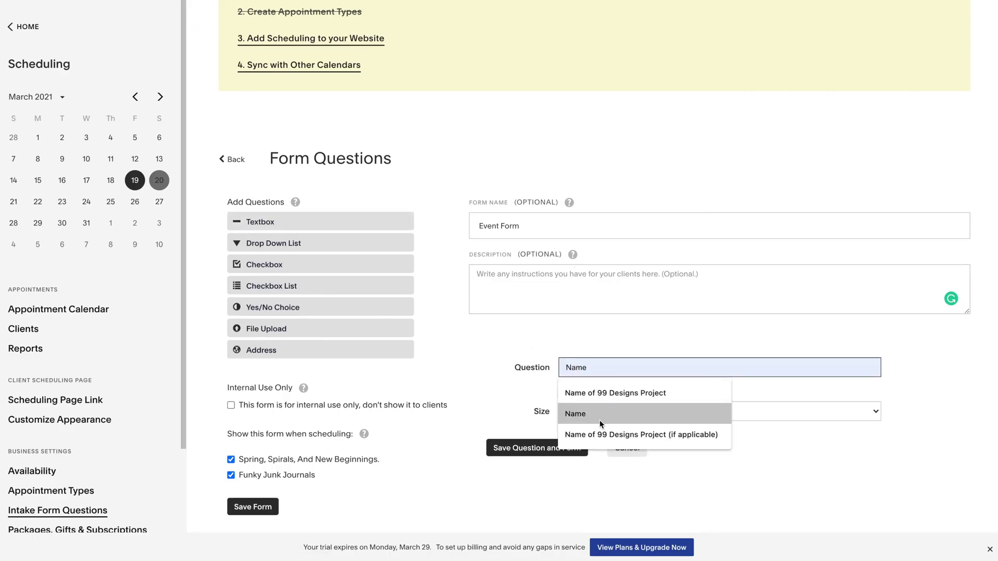
click(804, 519)
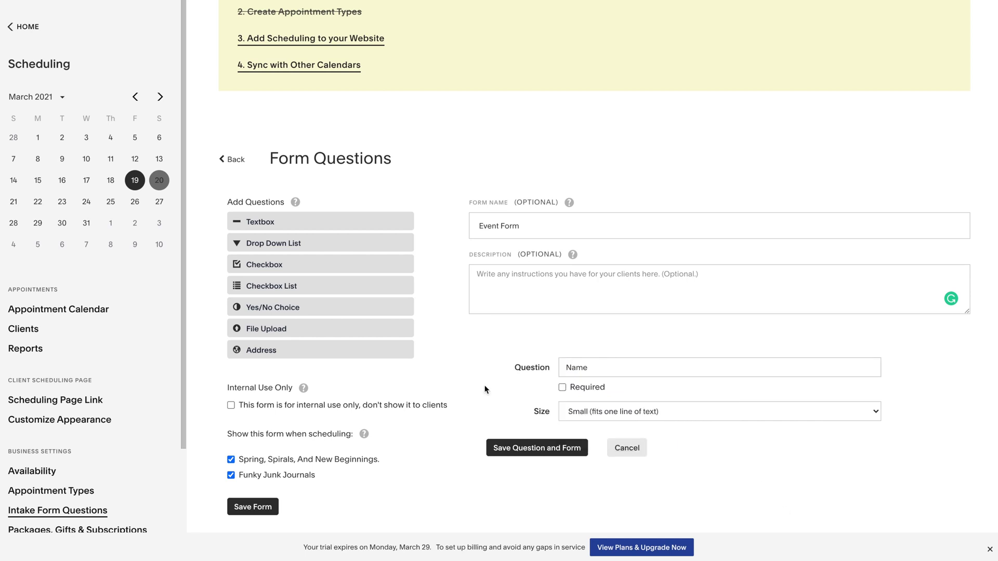
click(564, 388)
click(279, 221)
text(ema)
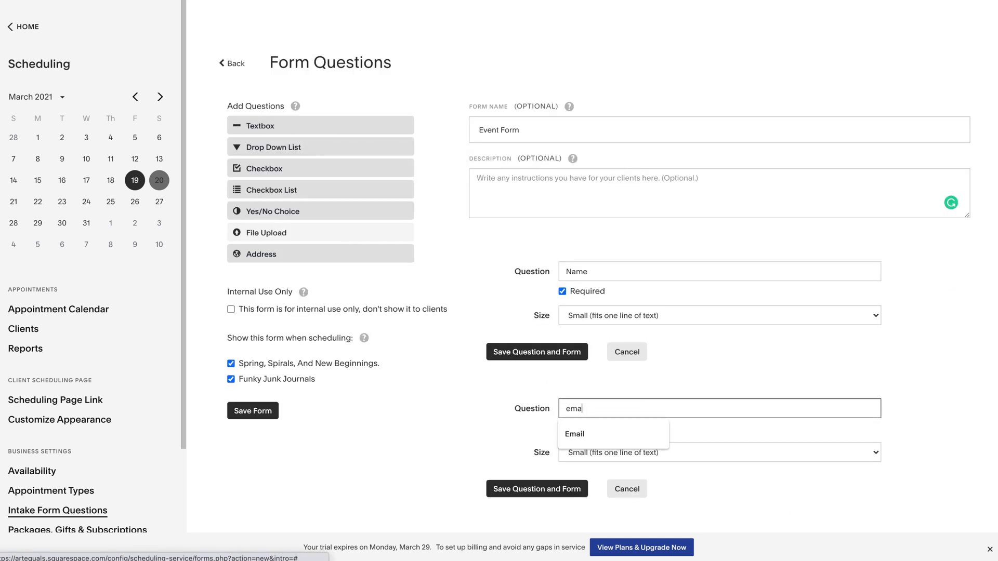
click(569, 434)
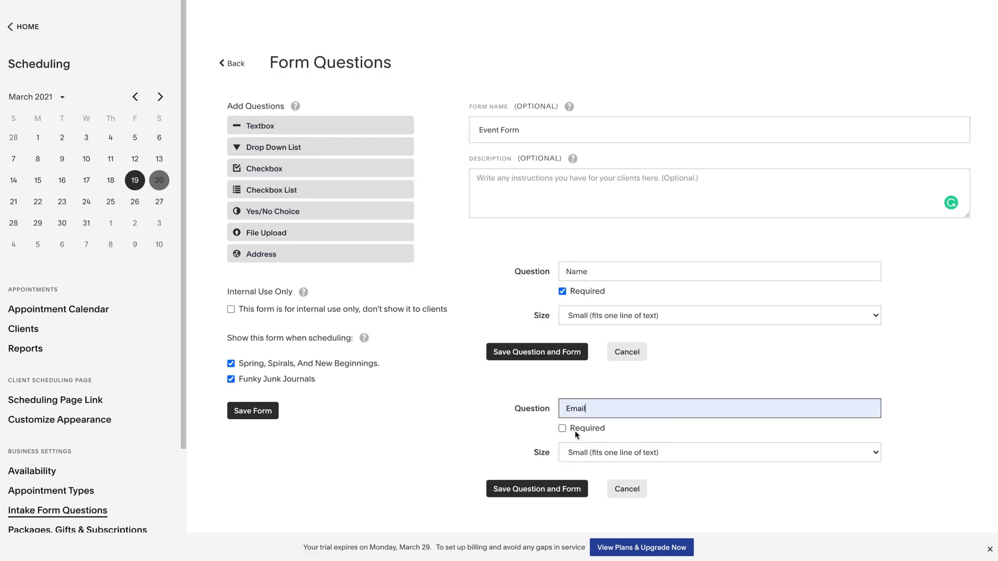
click(563, 429)
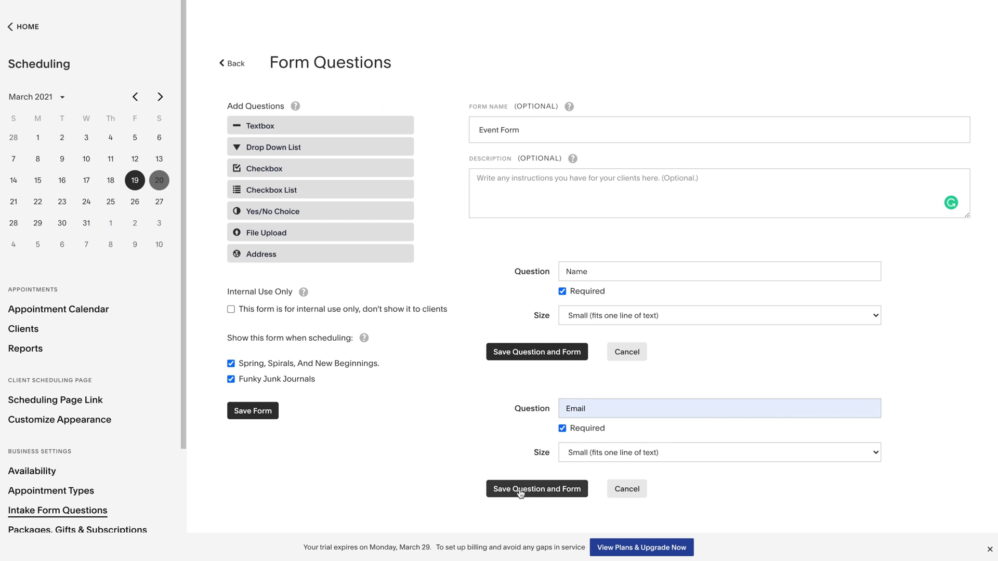
click(263, 130)
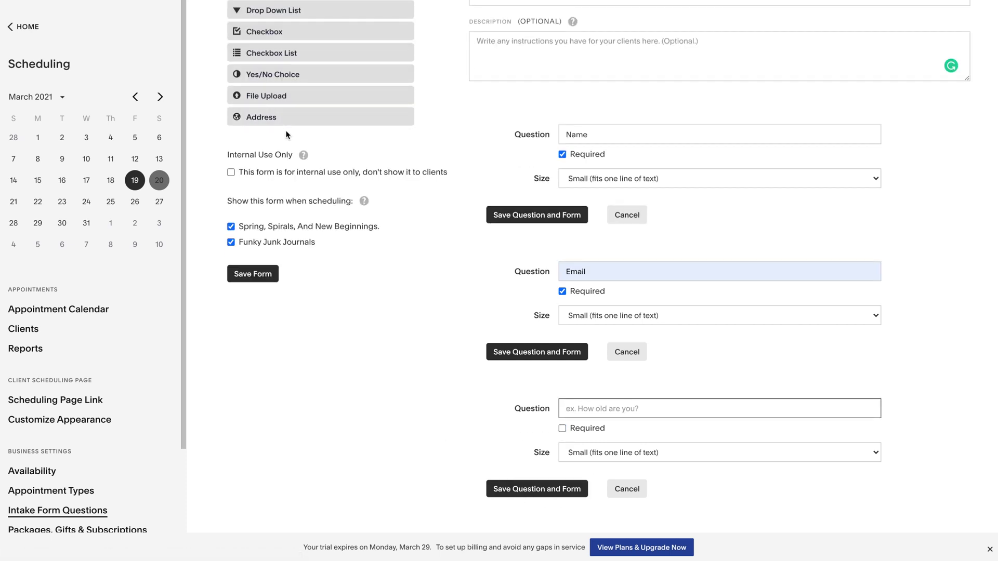
text(Number of Attendees)
click(561, 428)
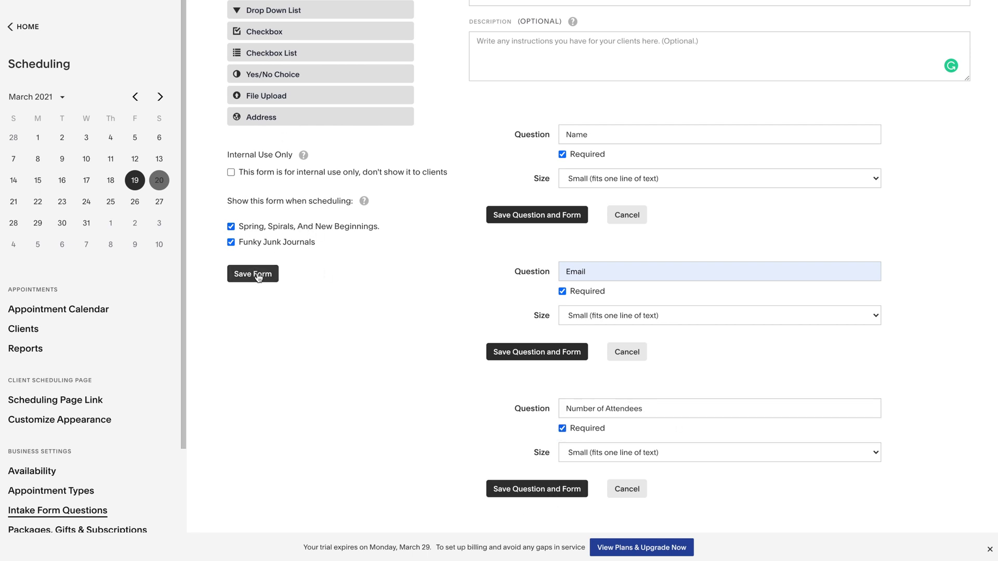
- Untick 'Spring, Spirals, And New Beginnings.' under Show this form when scheduling, then save the form
click(231, 228)
click(230, 227)
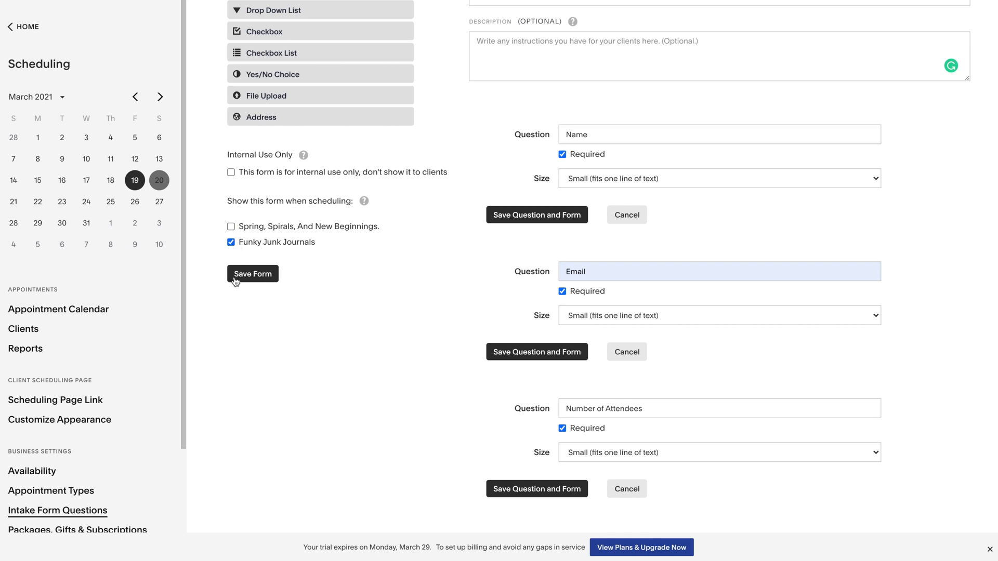
scroll(234, 280, up, 2)
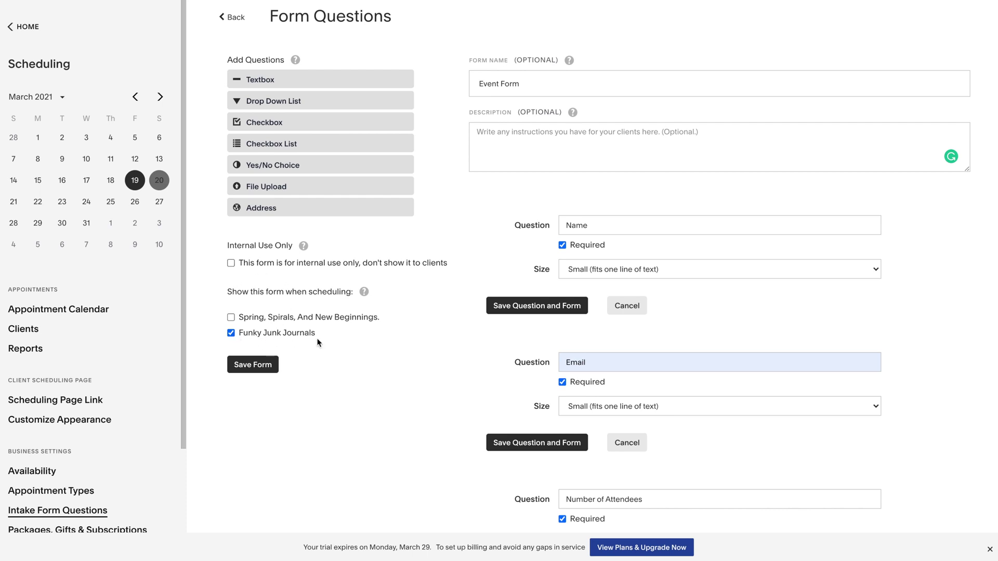
click(476, 85)
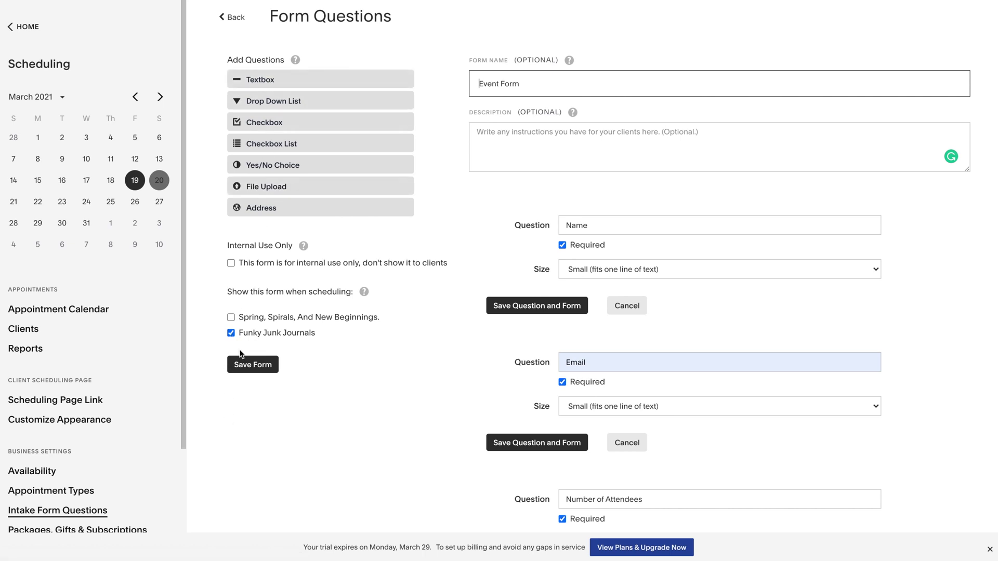
click(248, 368)
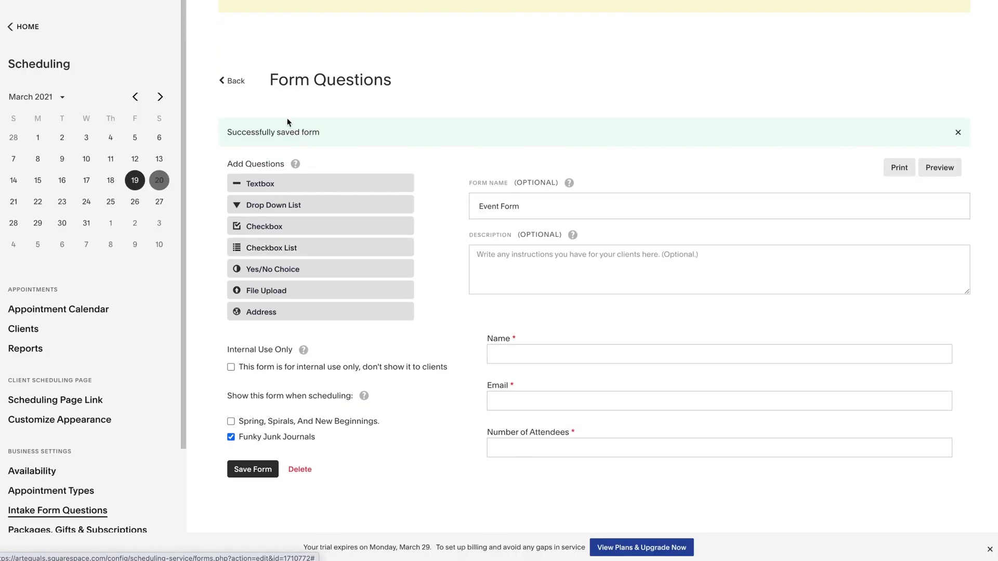
- In Scheduling Page Link settings, select the Funky Junk Journals class
click(47, 405)
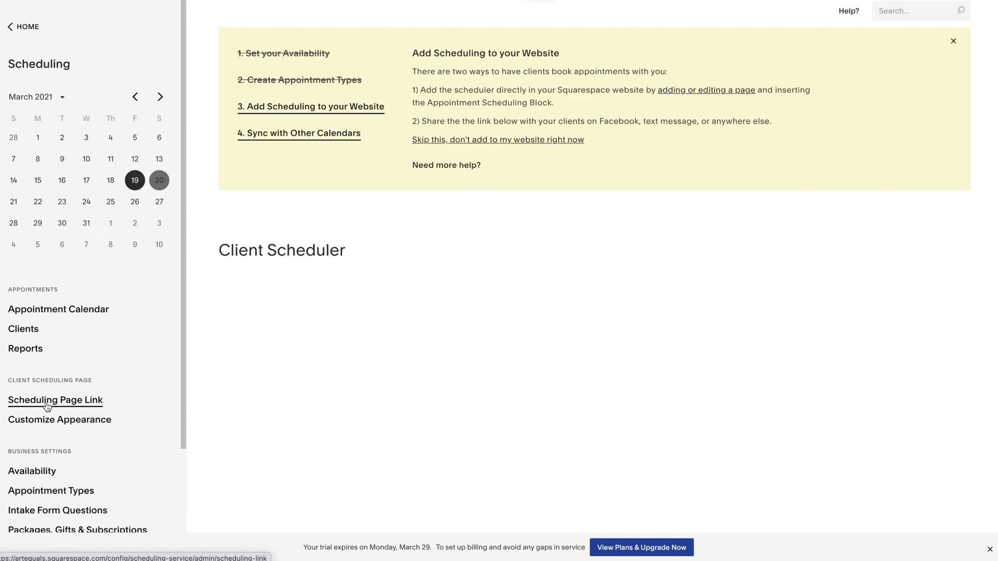
scroll(358, 362, down, 1)
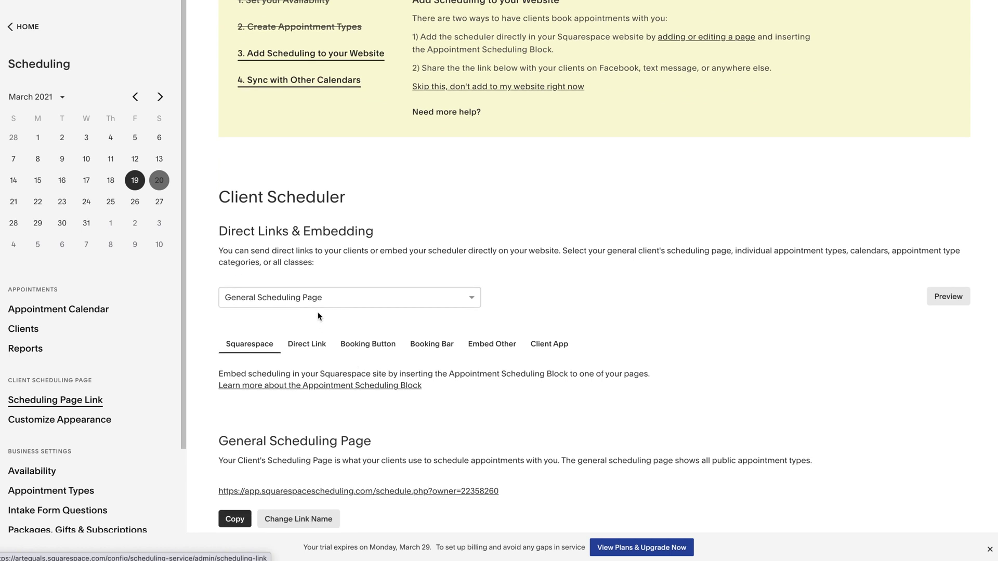
click(312, 298)
scroll(290, 345, down, 2)
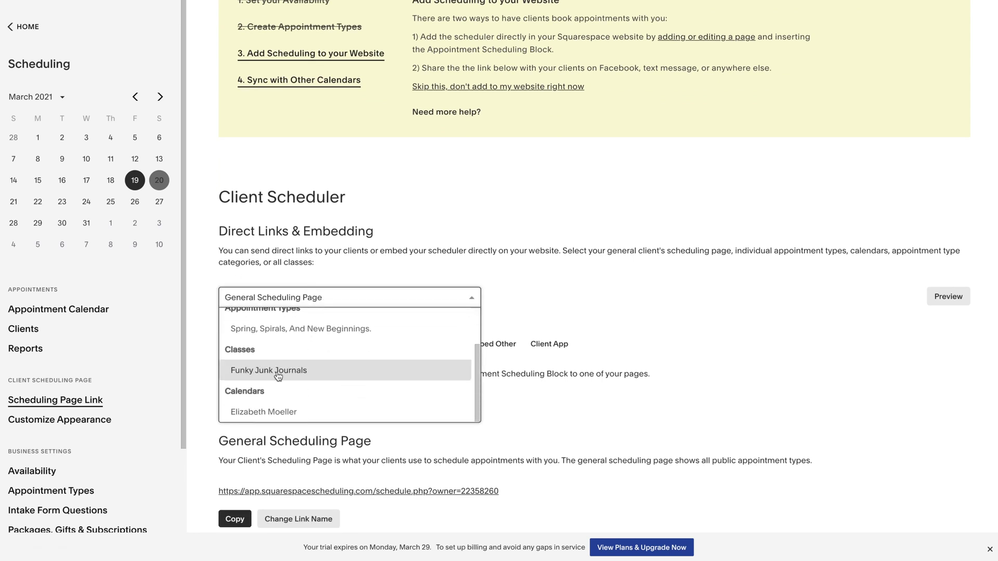
click(272, 373)
scroll(335, 468, down, 1)
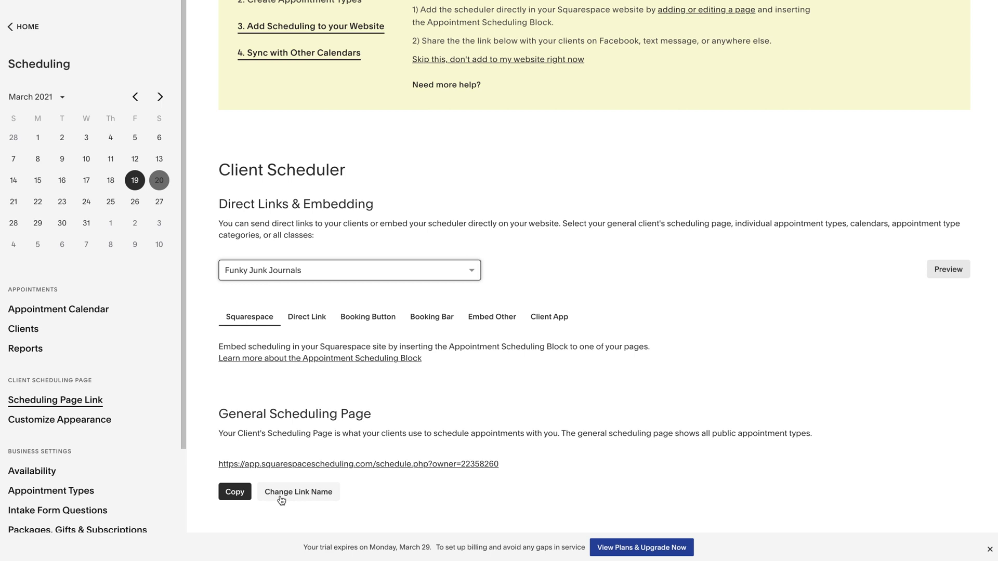
- Rename the link to funkyjunkjournals, save it, and copy the new URL
click(234, 492)
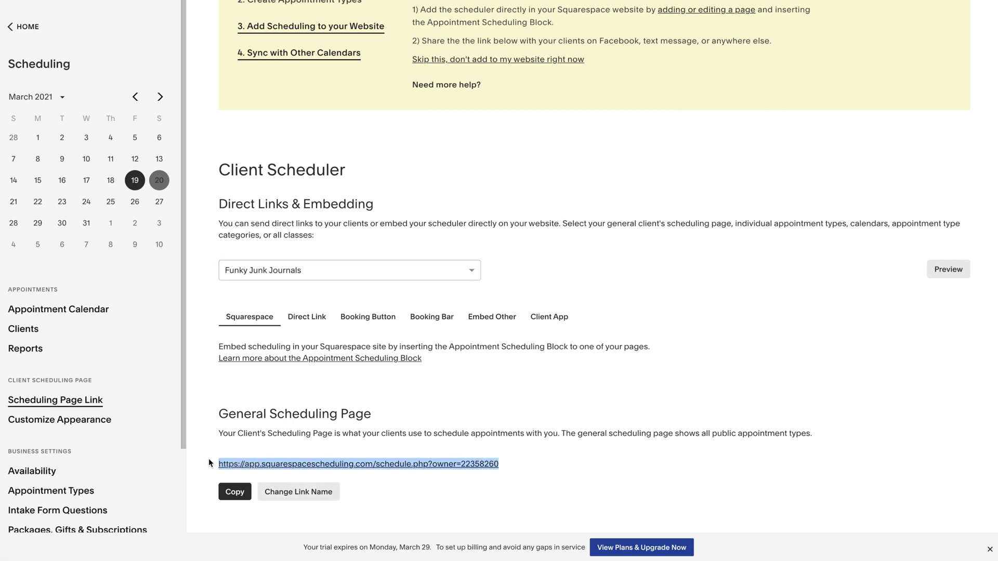
click(300, 496)
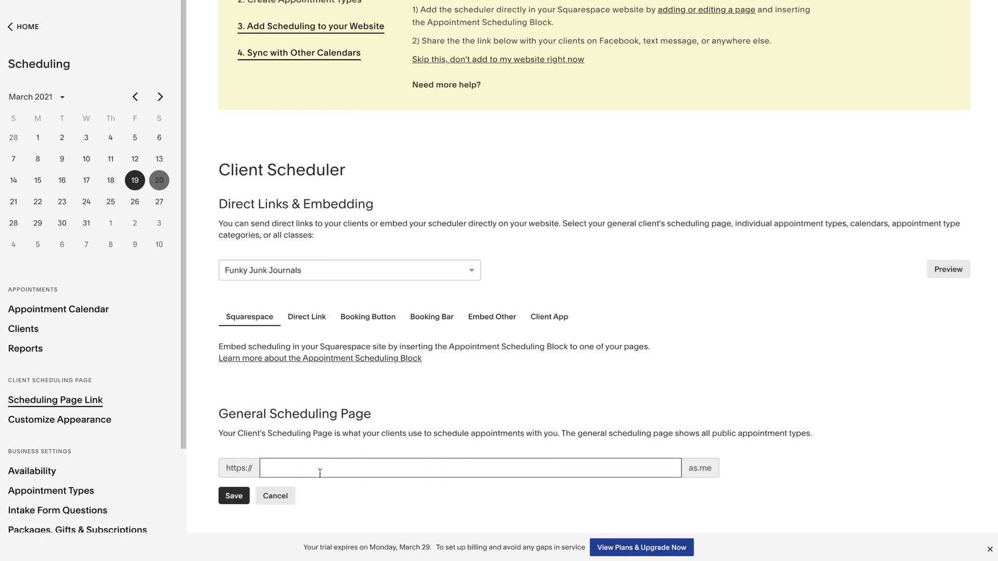
text(funkyjunkjournals)
click(235, 499)
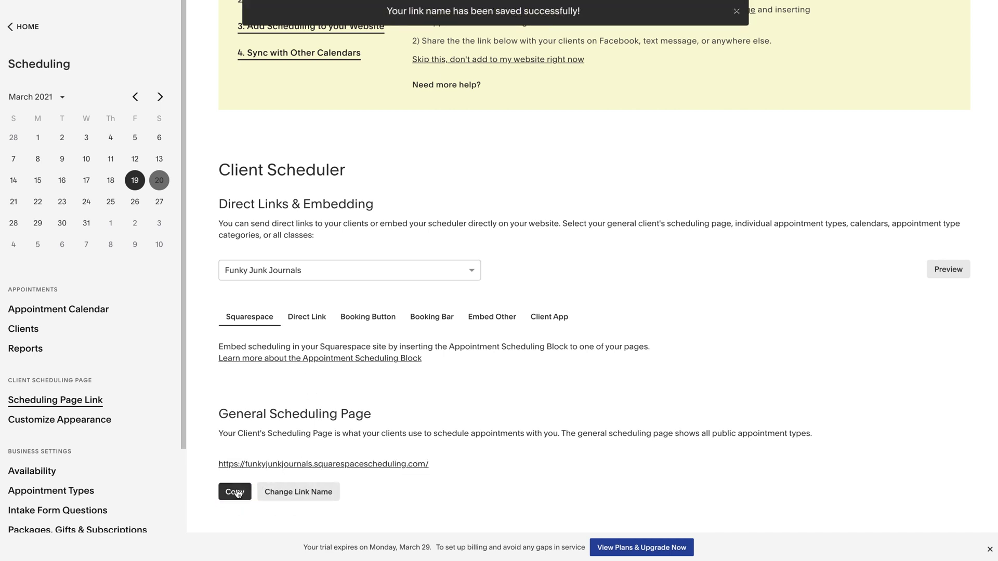
click(235, 492)
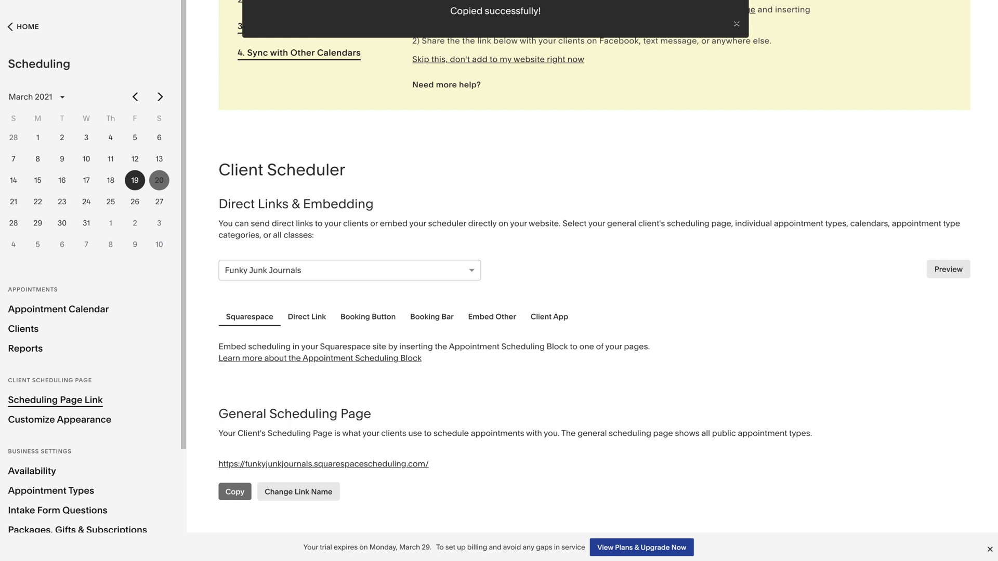
click(83, 310)
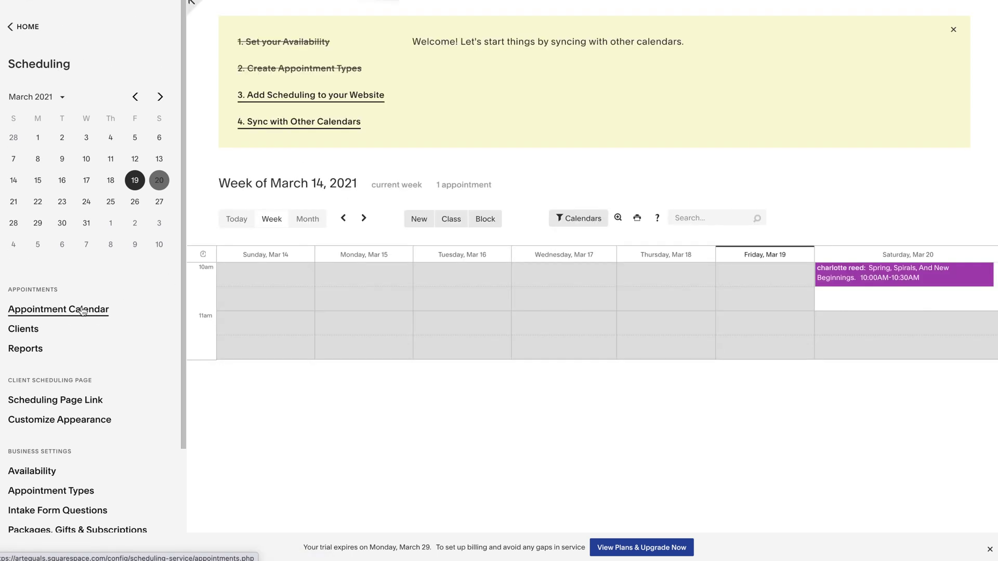
- Check next week's appointments and the Availability settings, then go back to the Scheduling overview
click(364, 218)
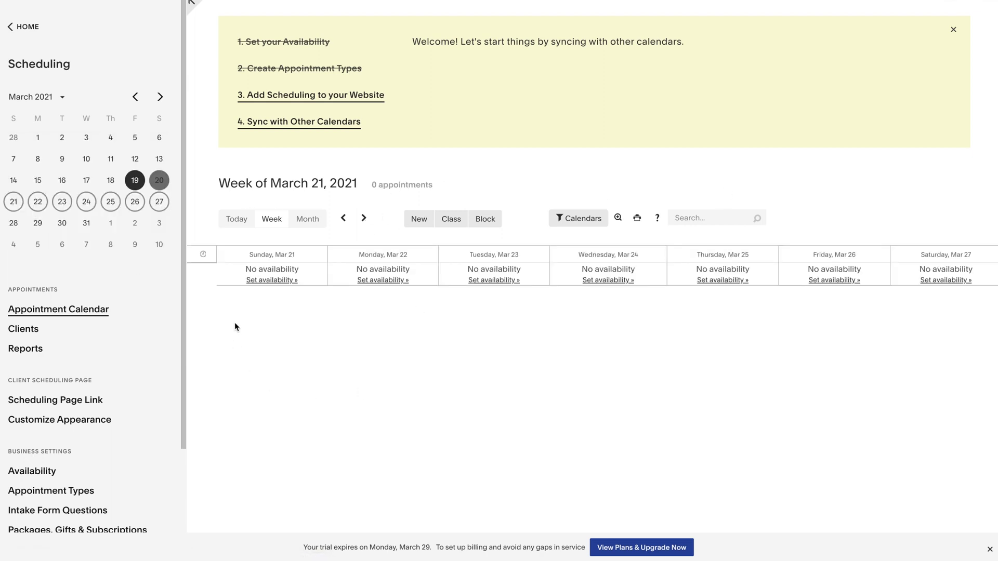
scroll(57, 416, down, 3)
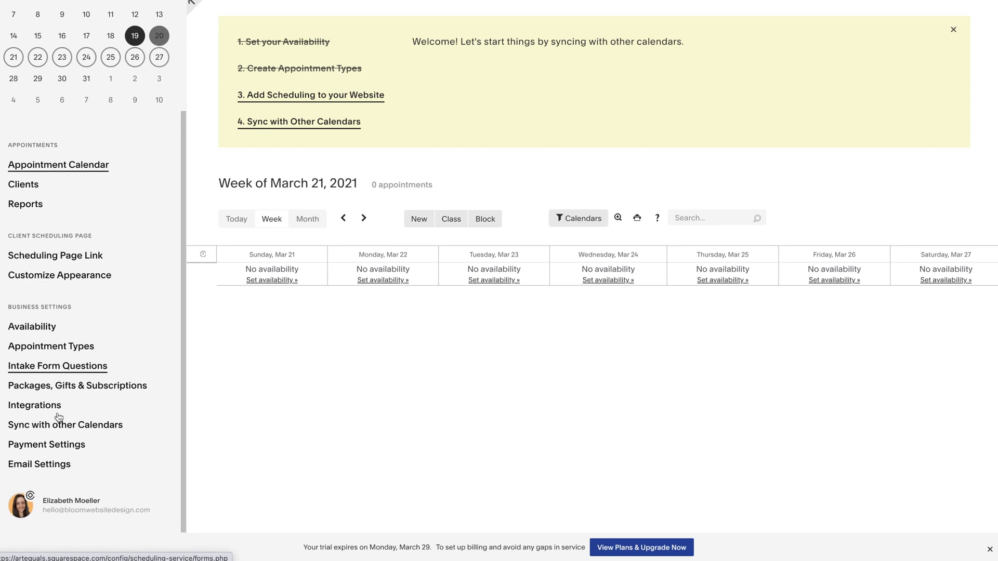
click(37, 326)
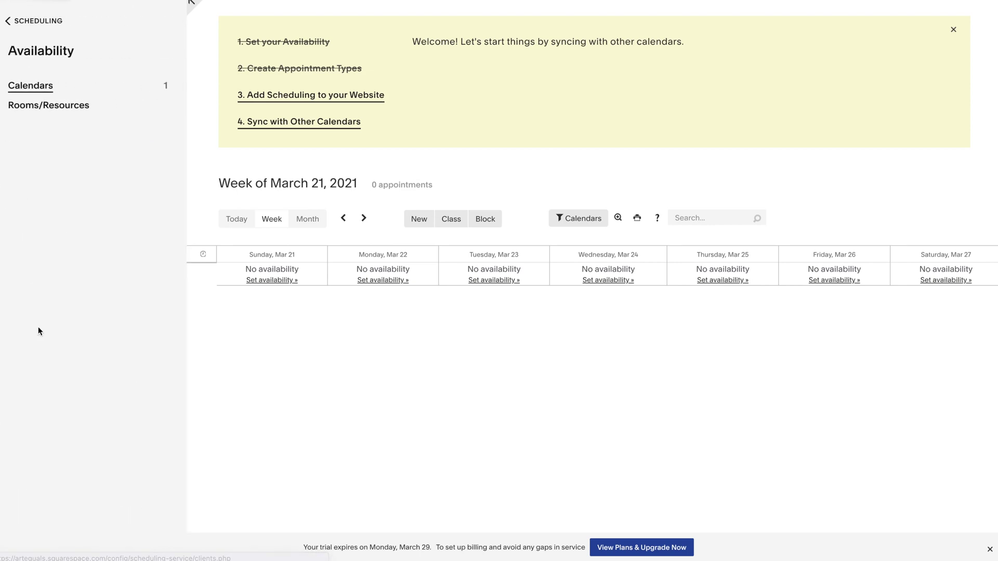
scroll(352, 320, down, 5)
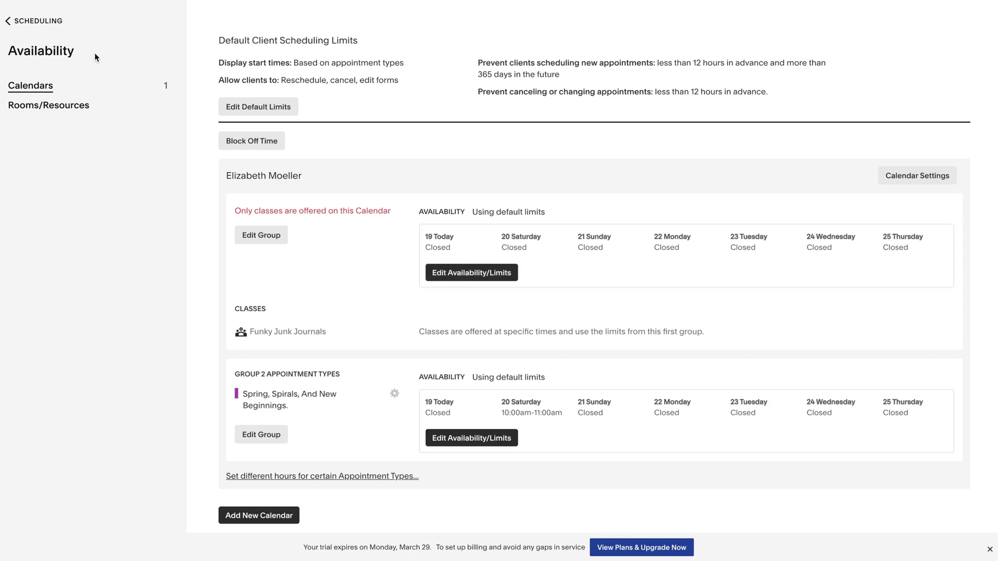
click(34, 22)
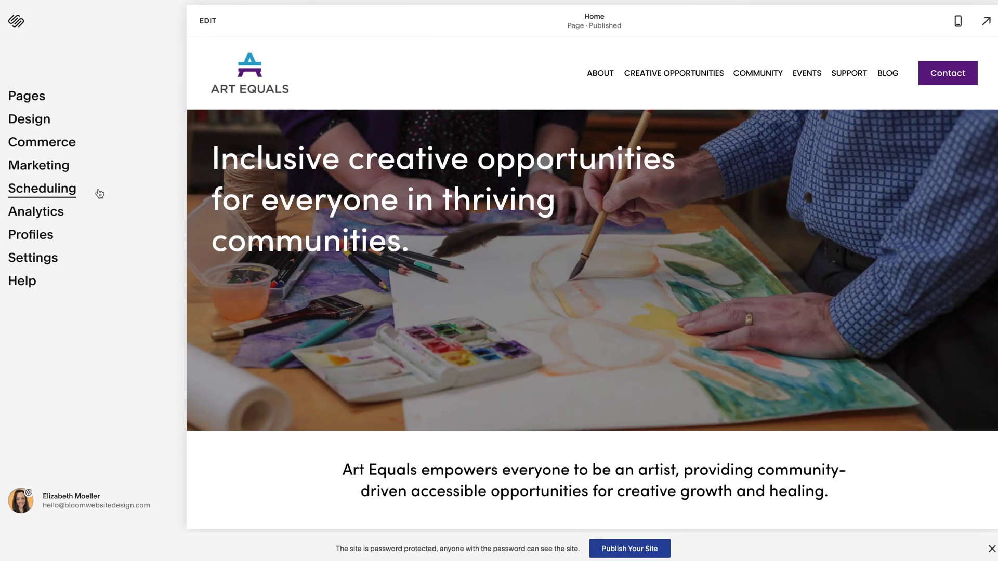
- Add a new event on the Events page titled 'Funky Junk Journals'
click(25, 106)
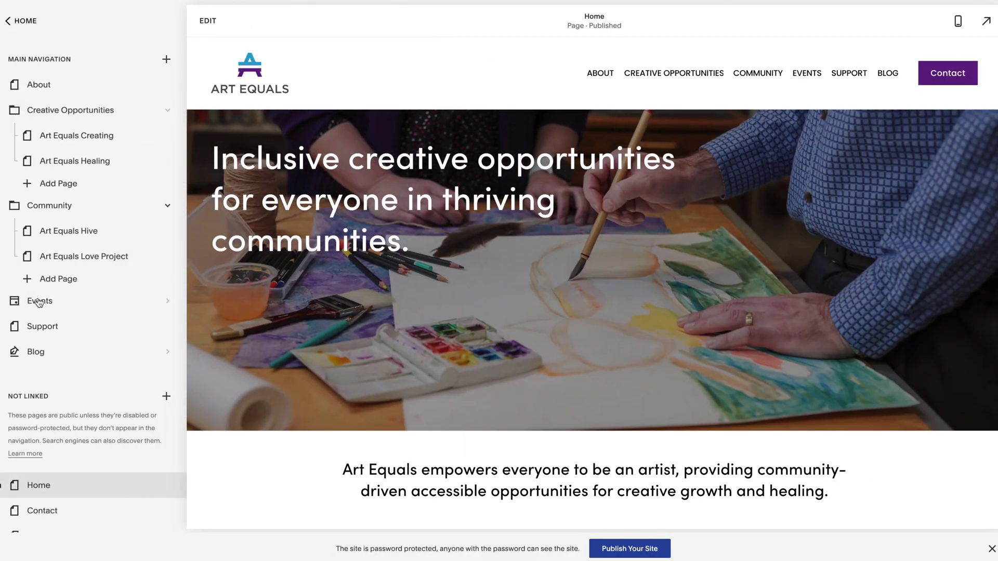
click(41, 303)
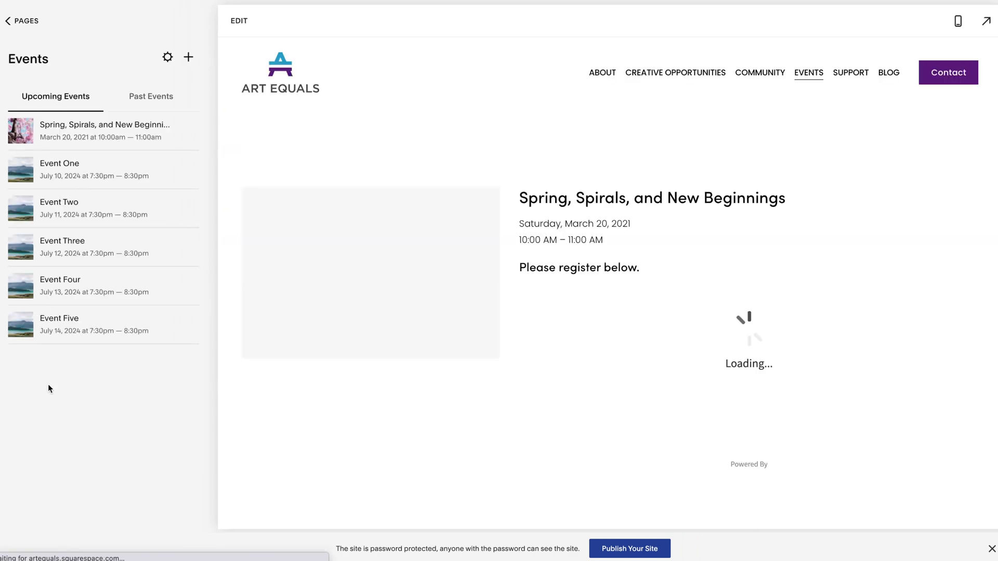
click(192, 58)
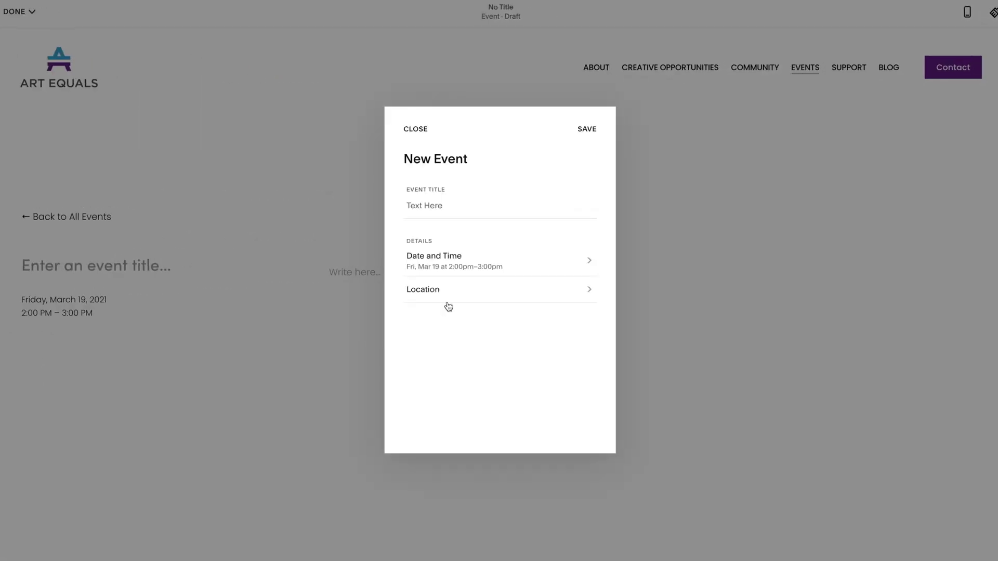
click(434, 207)
text(Funky )
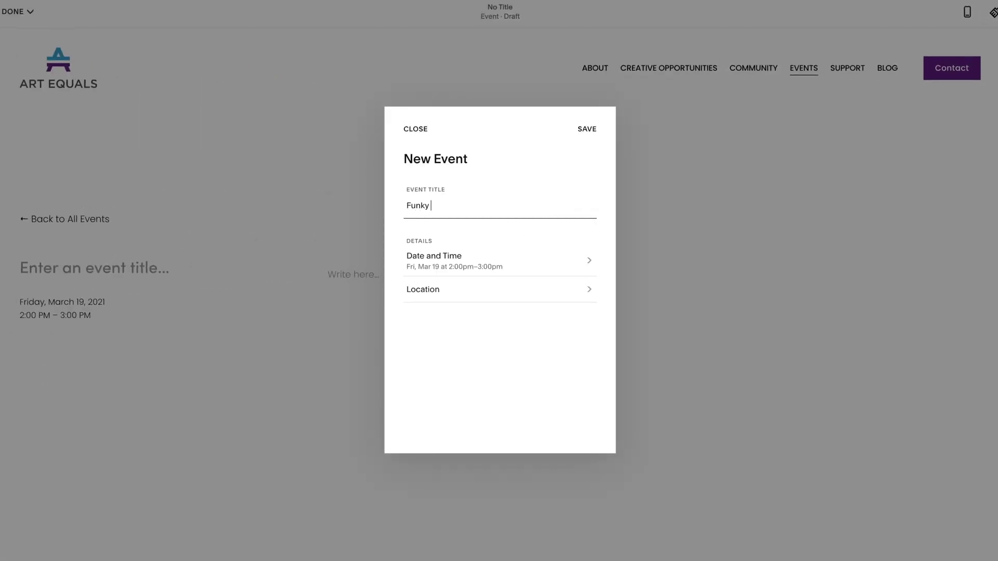
text(Junk Journals)
- Set the event to Thursday, April 22, 2021, starting at 7:00 PM, and save
click(442, 265)
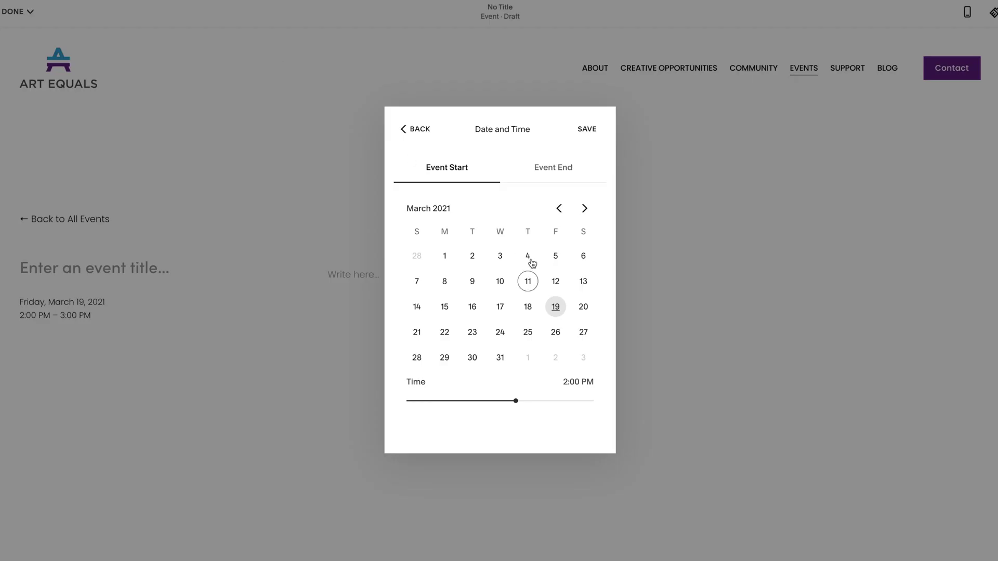
click(584, 208)
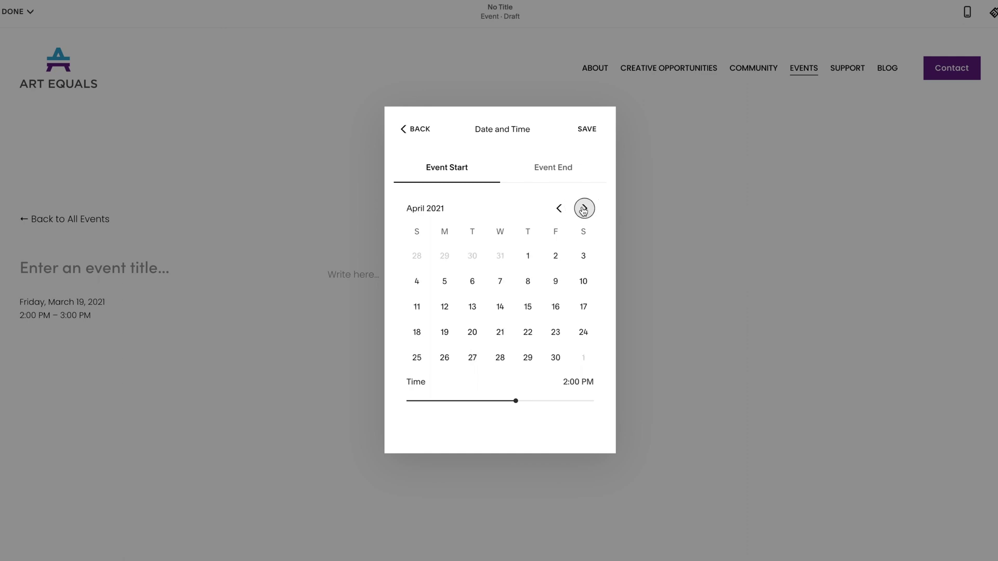
click(528, 332)
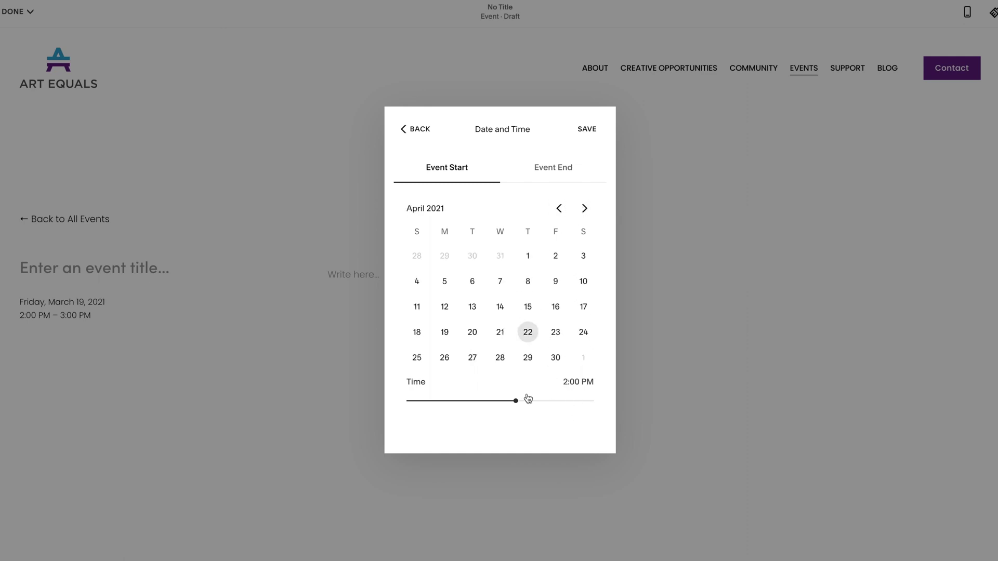
drag(528, 401, 553, 400)
click(586, 130)
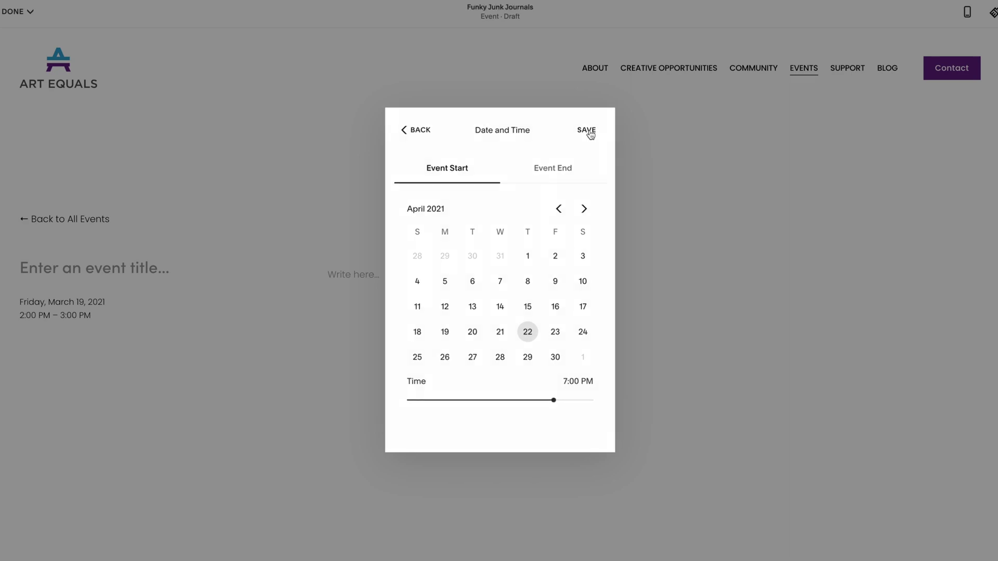
click(358, 272)
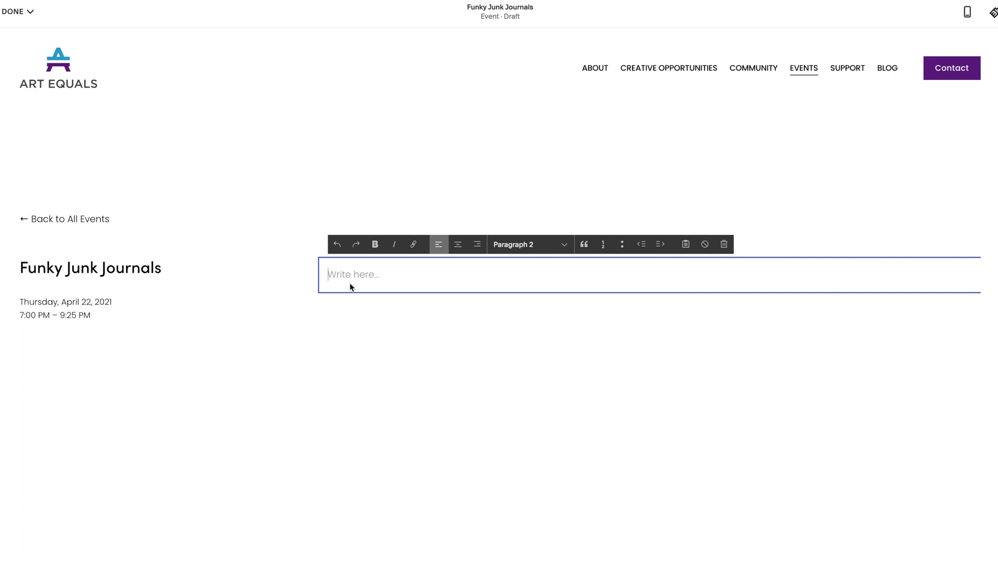
- Insert an Appointment Scheduling block below the event's text block
click(597, 318)
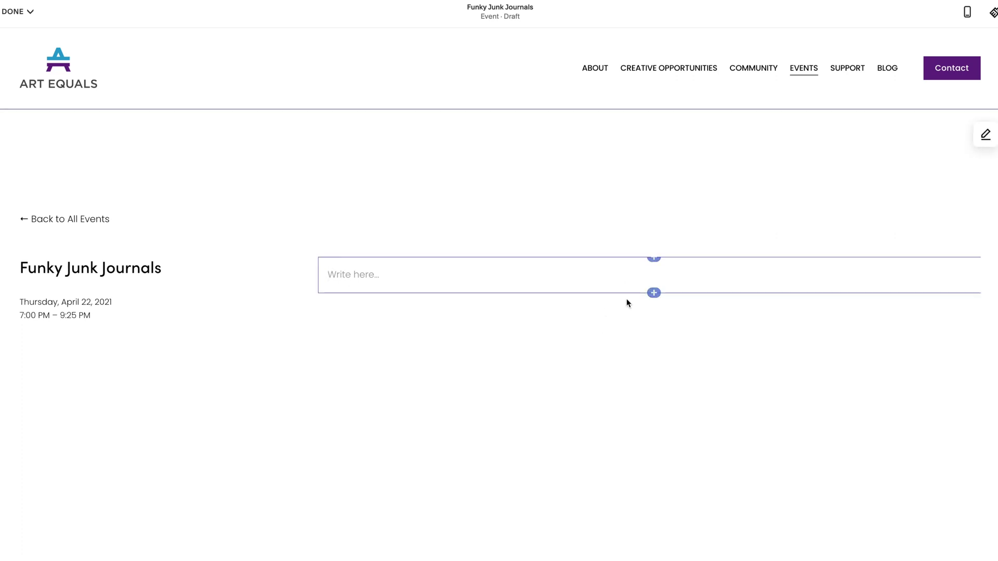
click(653, 294)
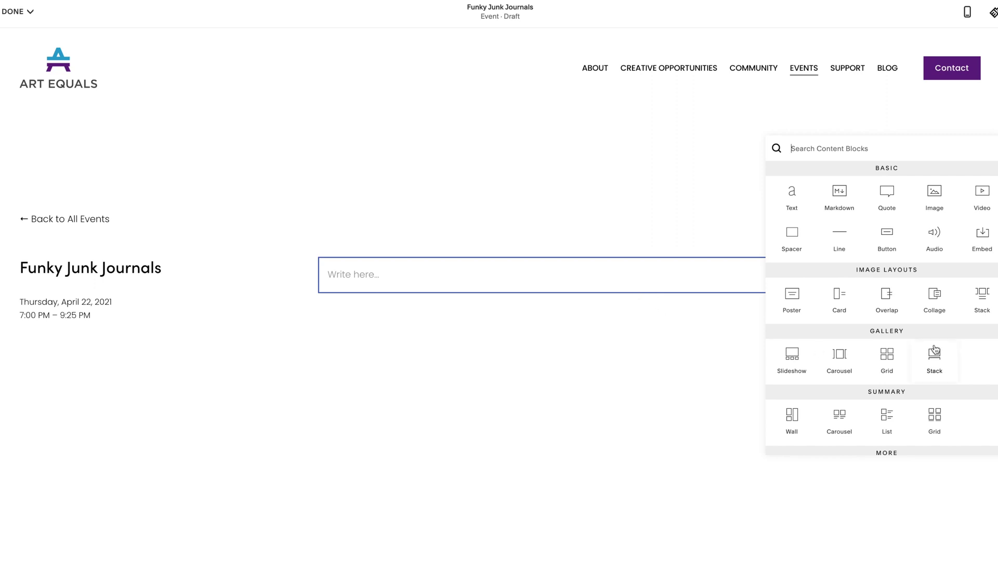
scroll(936, 350, down, 4)
scroll(936, 350, down, 5)
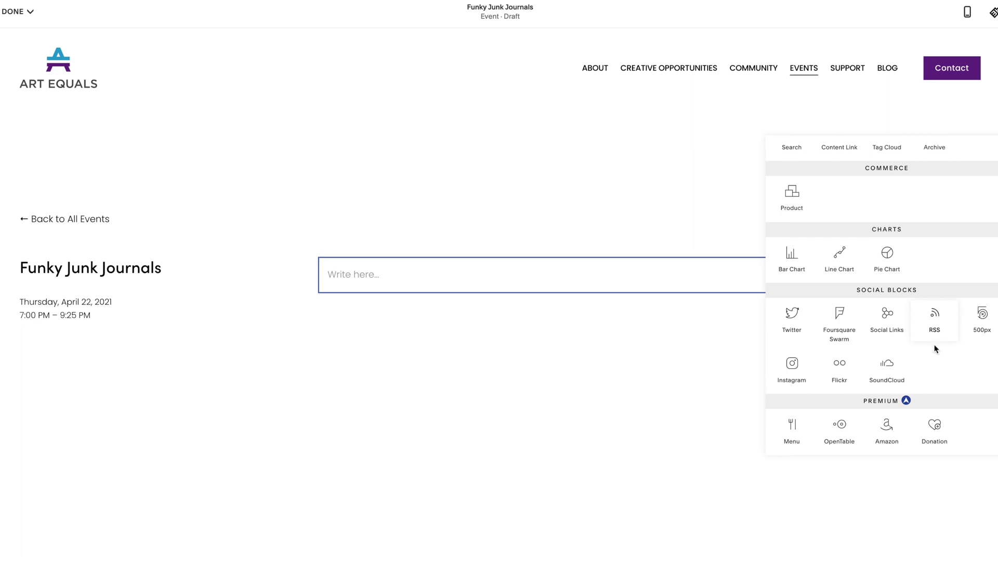
scroll(940, 307, up, 3)
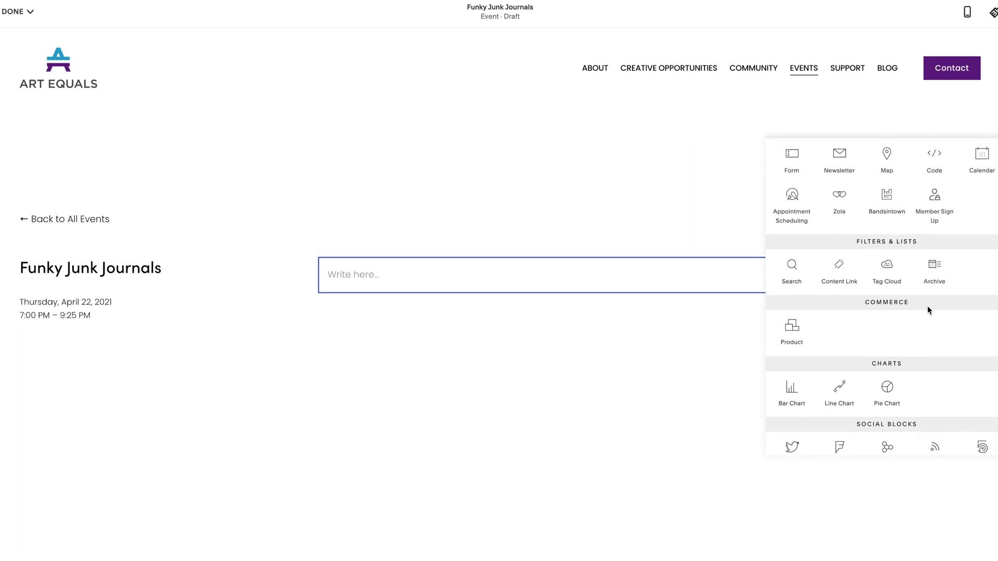
scroll(927, 306, up, 2)
click(789, 290)
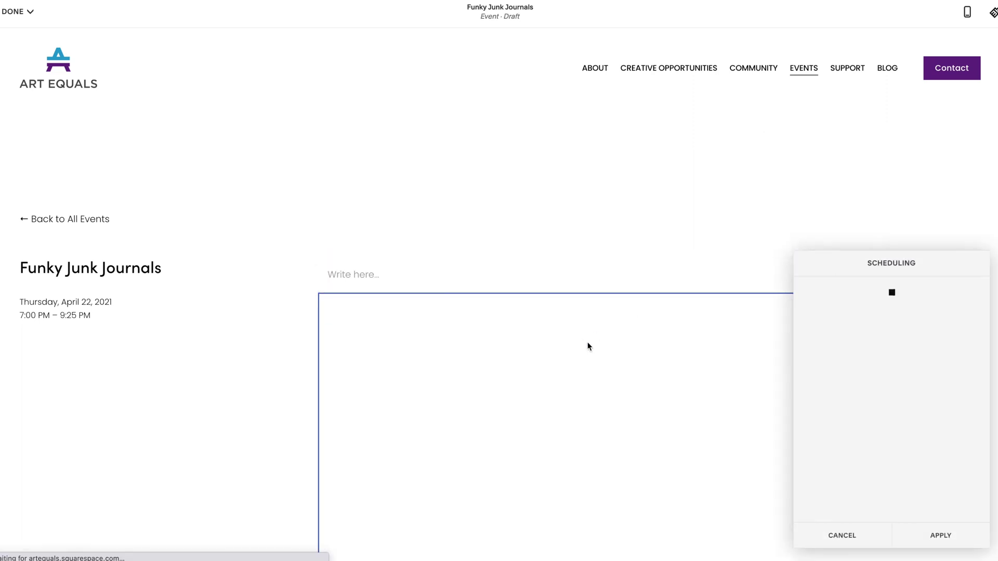
- Link the block to the Funky Junk Journals booking page using a pasted custom URL
click(849, 360)
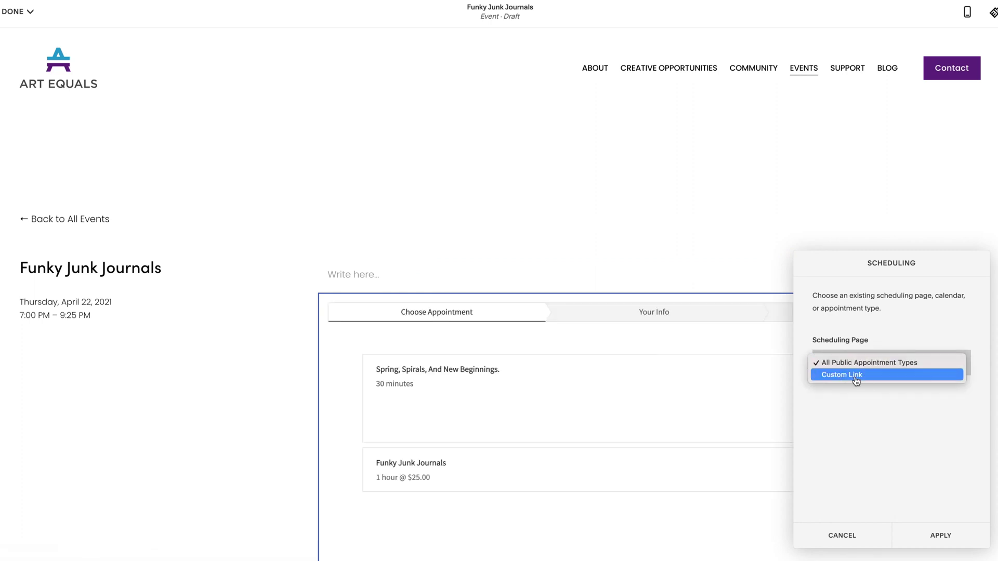
click(856, 375)
click(859, 423)
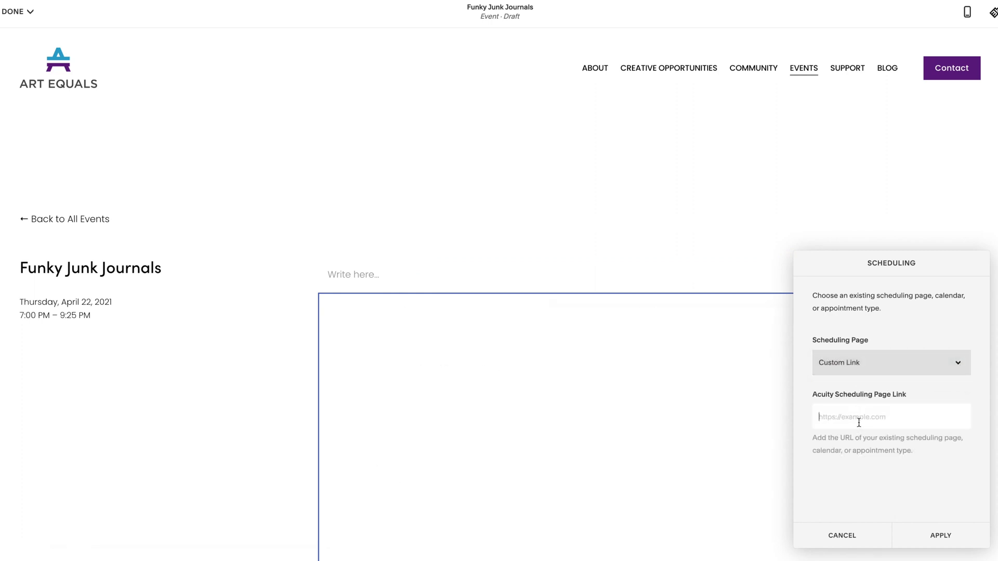
key(ctrl+v)
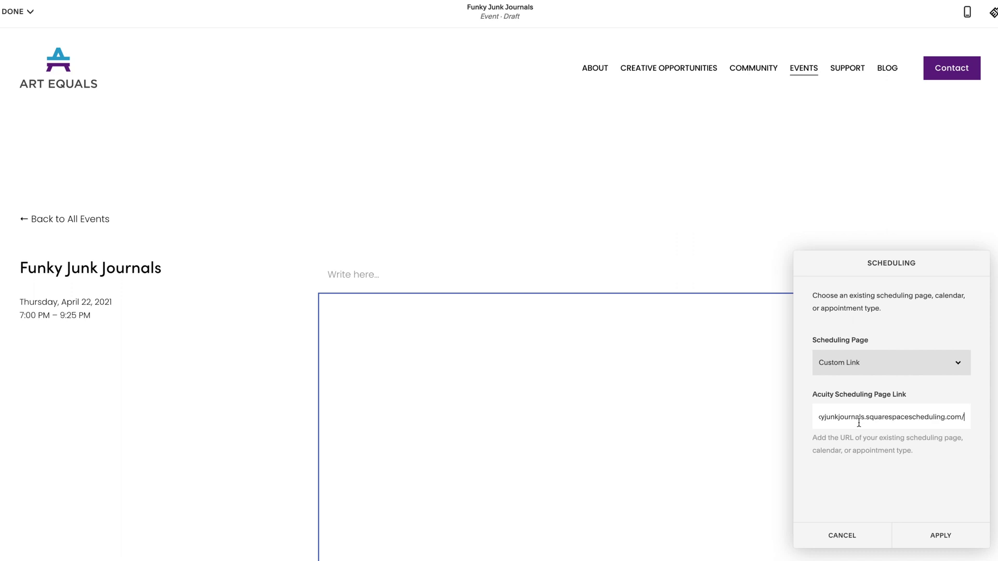
click(935, 540)
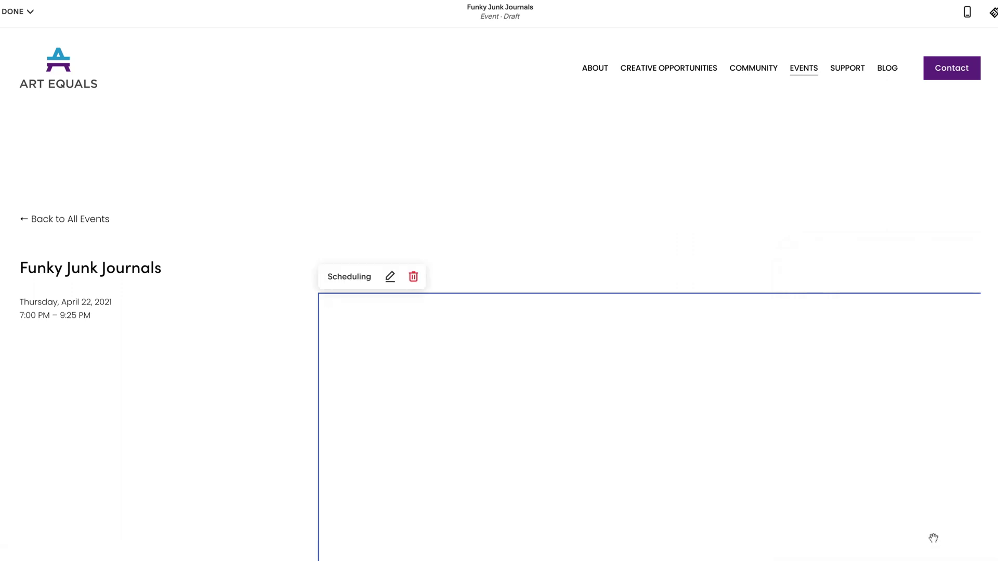
scroll(691, 229, down, 3)
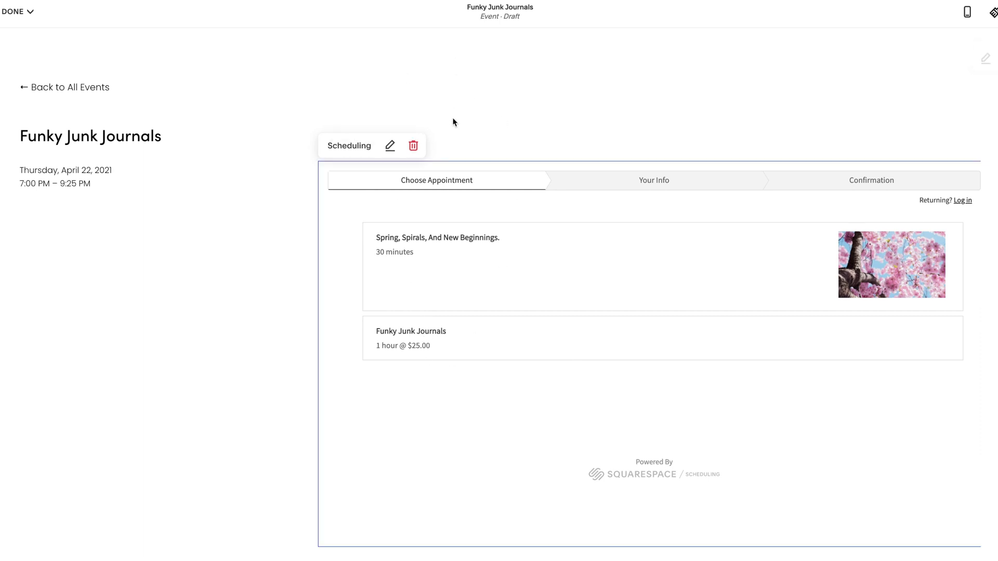
click(458, 148)
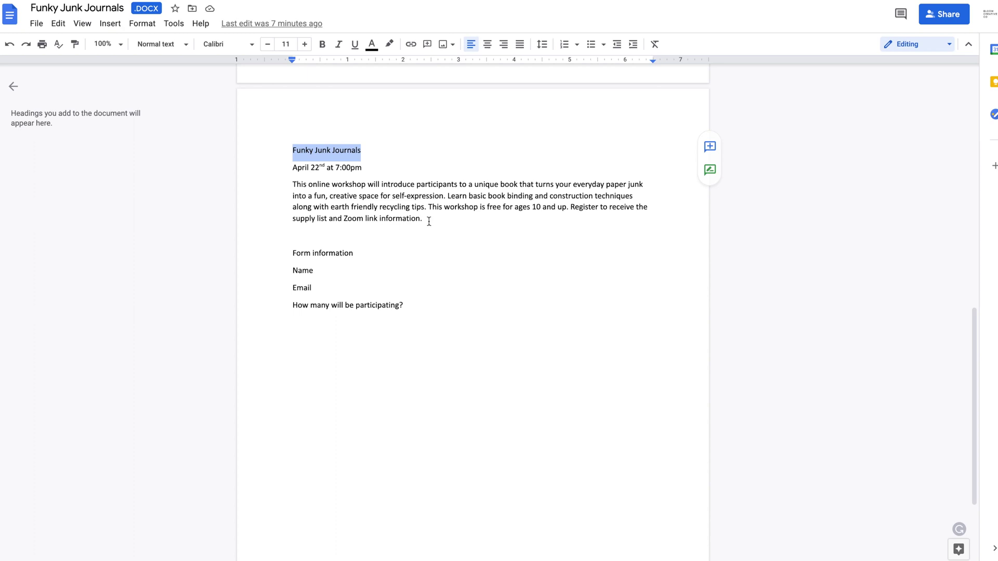
- Paste the workshop description paragraph from the Google Docs notes into the event's text block
drag(427, 219, 278, 187)
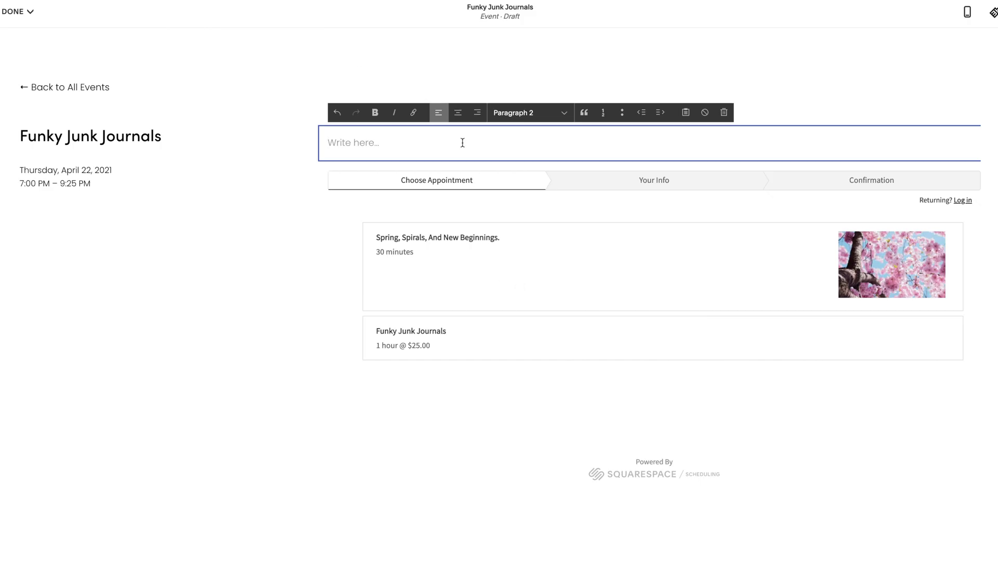
text(This online workshop will introduce participants to a unique book that turns your everyday paper junk into a fun, creative space for self-expression. Learn basic book binding and construction techniques along with earth friendly recycling tips. This workshop is free for ages 10 and up. Register to receive the supply list and Zoom link information.)
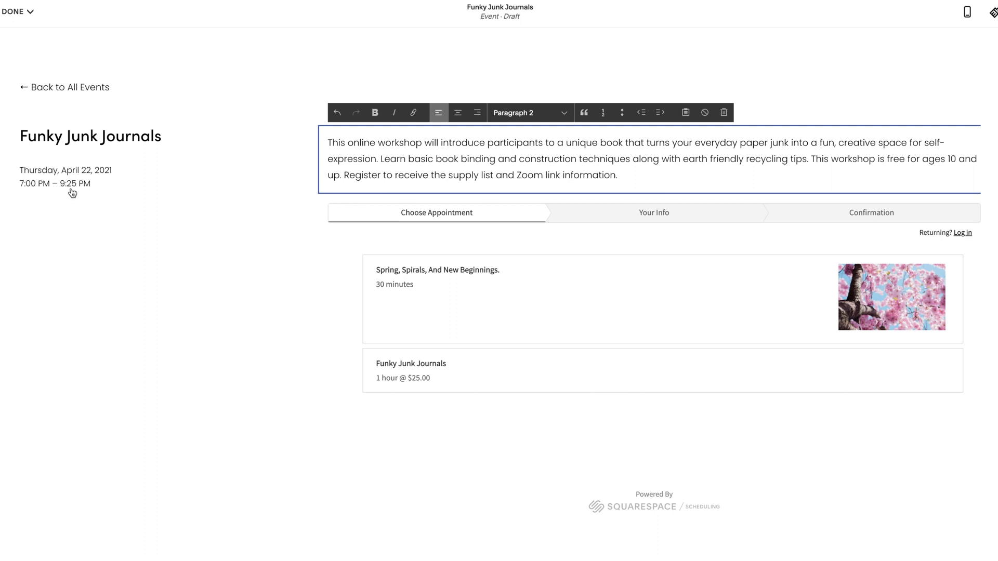
- Insert a divider line between the description and the booking form
click(656, 202)
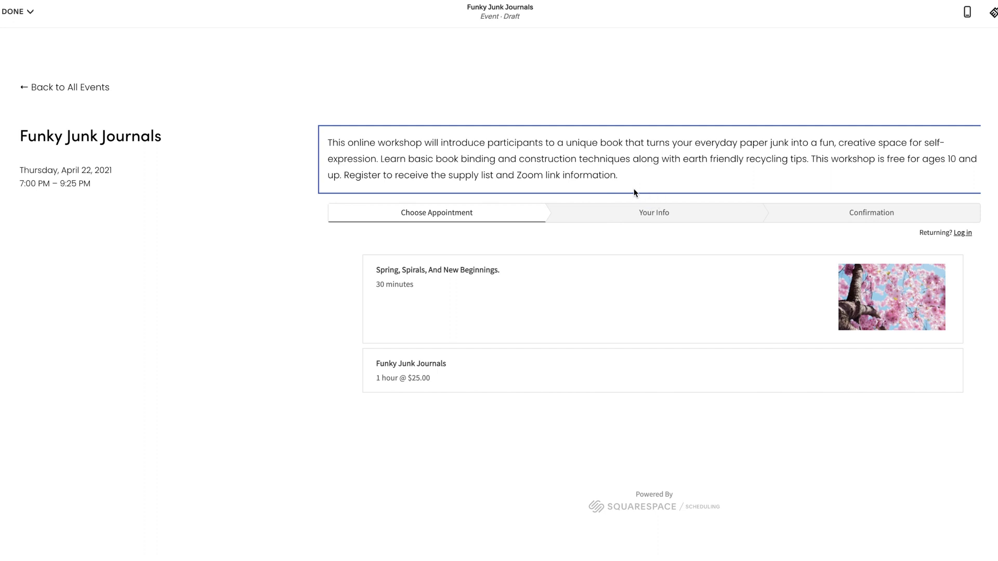
click(632, 175)
click(309, 267)
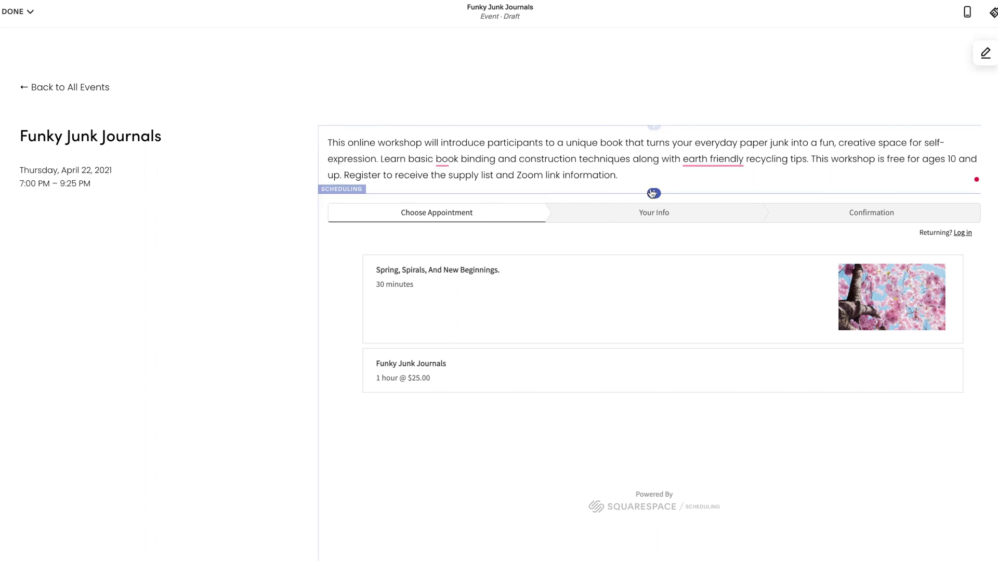
click(653, 193)
click(837, 135)
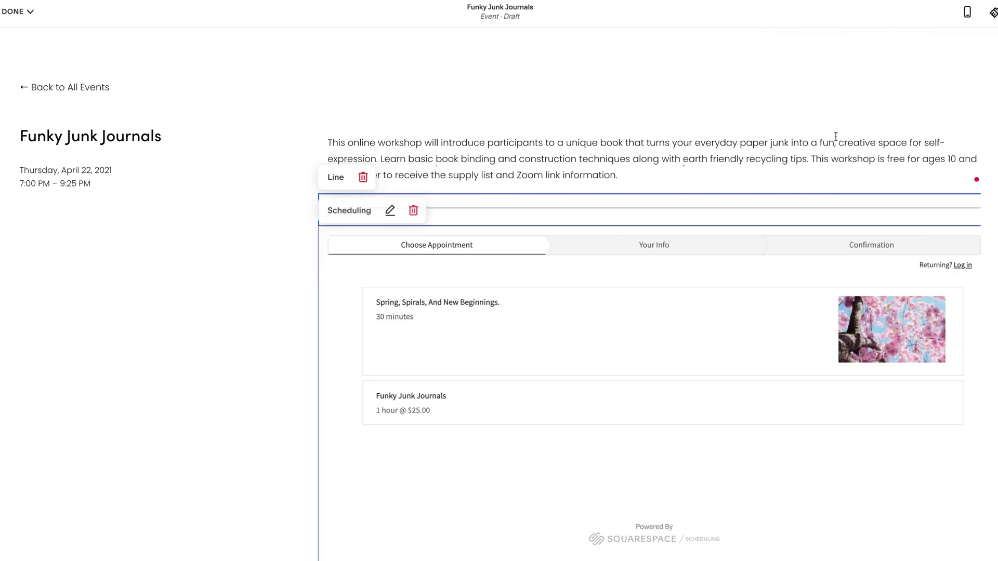
click(122, 419)
- Add a text block reading 'Register Below' above the booking form
click(655, 228)
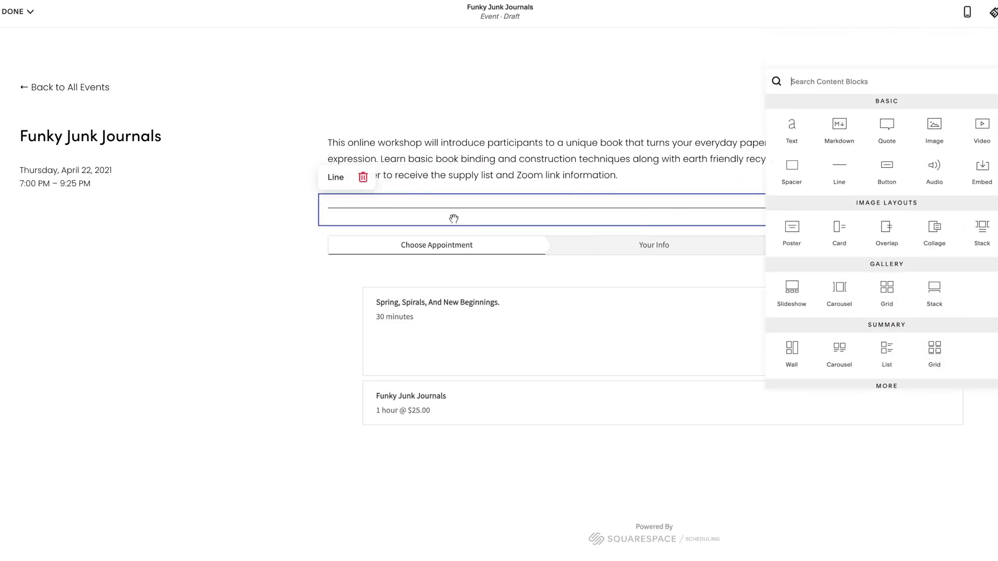
click(791, 136)
click(553, 234)
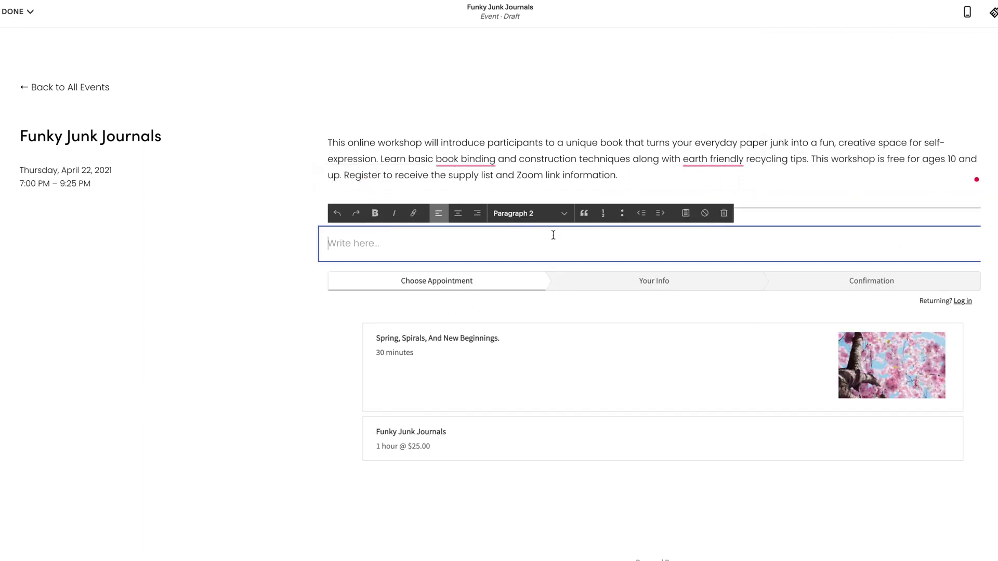
text(Register Below:)
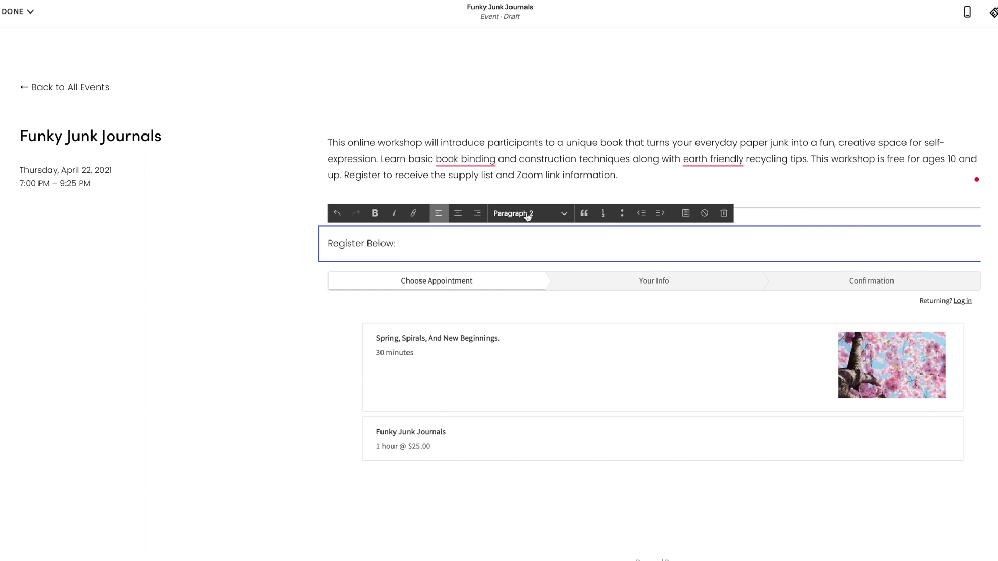
click(528, 214)
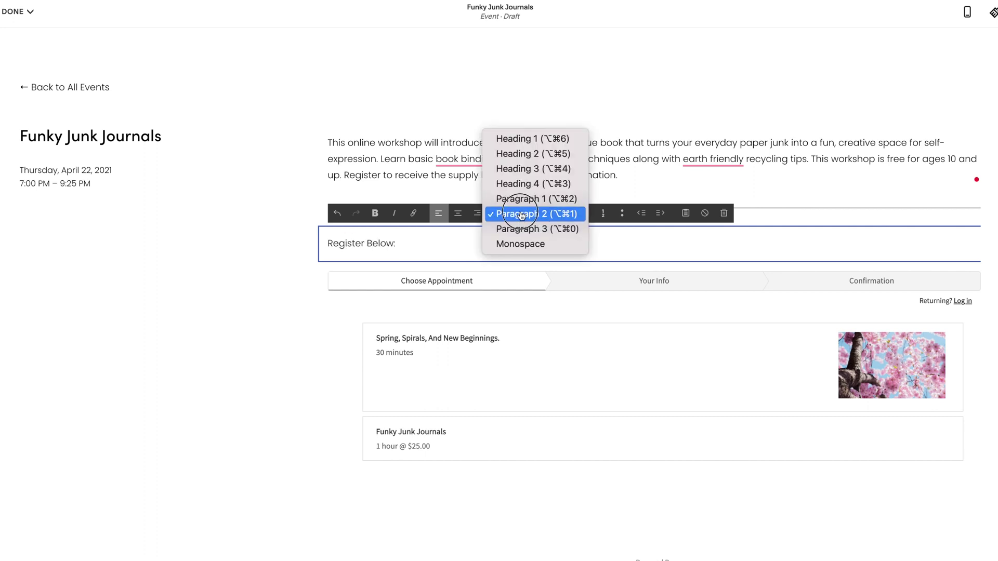
- Style 'Register Below:' as Heading 4 and publish the Funky Junk Journals event
click(523, 189)
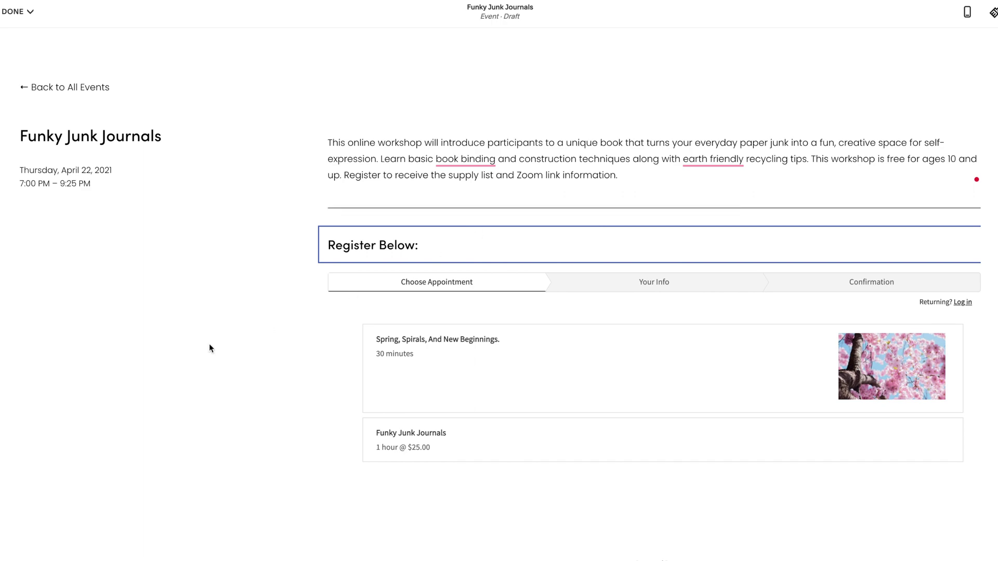
click(179, 355)
scroll(177, 346, down, 4)
scroll(229, 303, up, 7)
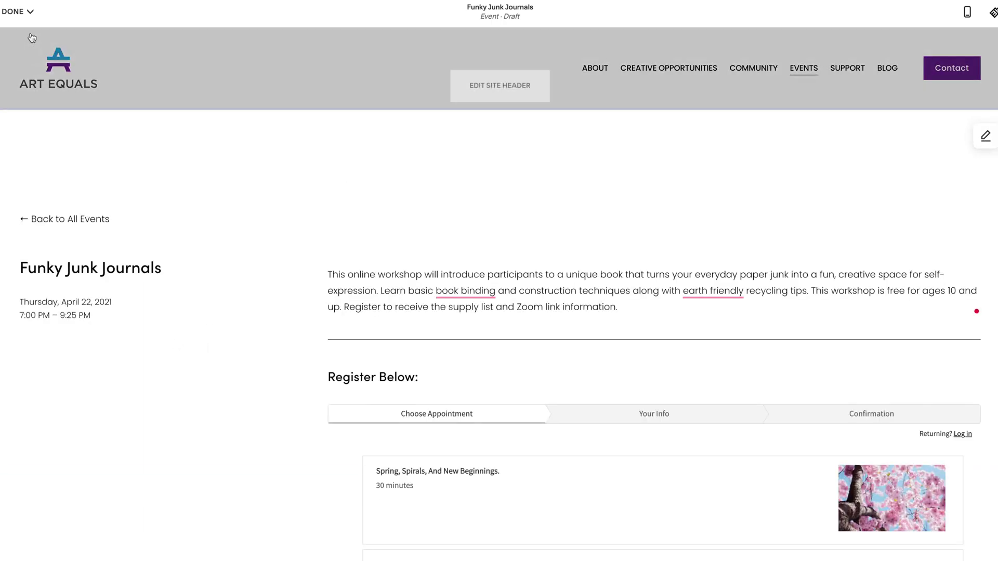
click(20, 11)
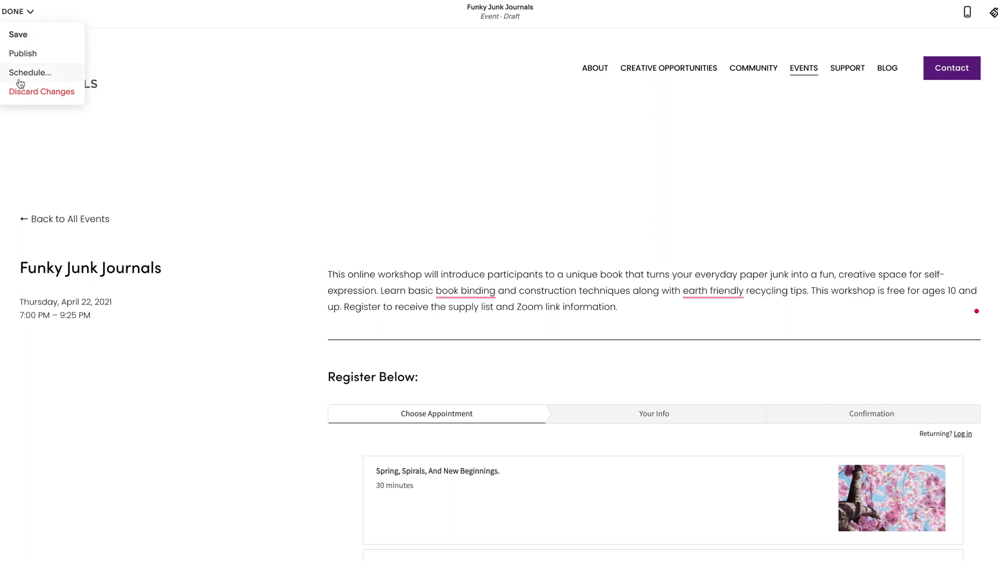
click(25, 56)
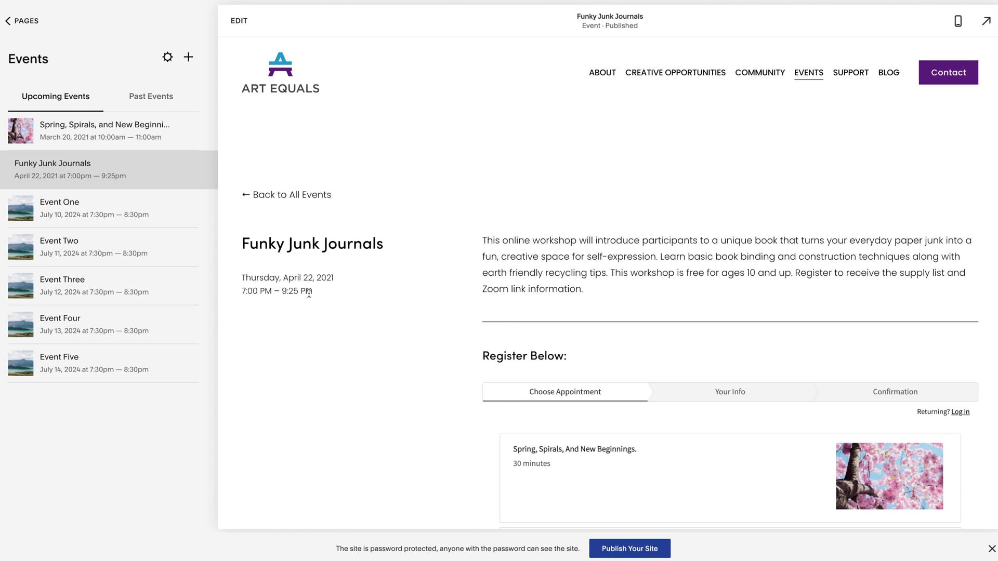
- Set the Funky Junk Journals event's end time to 8:00 PM in its settings
mouse_move(160, 185)
click(189, 171)
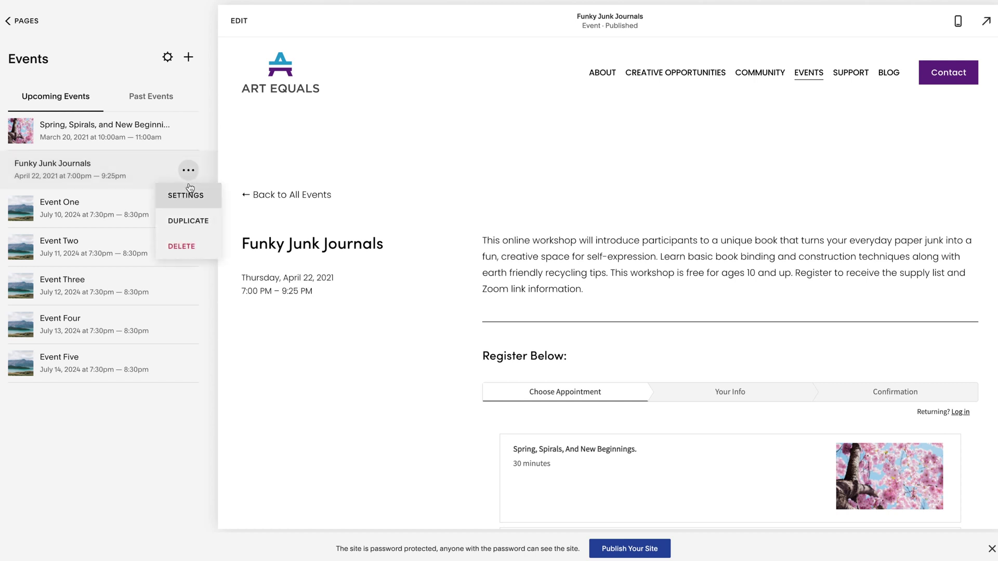
click(190, 196)
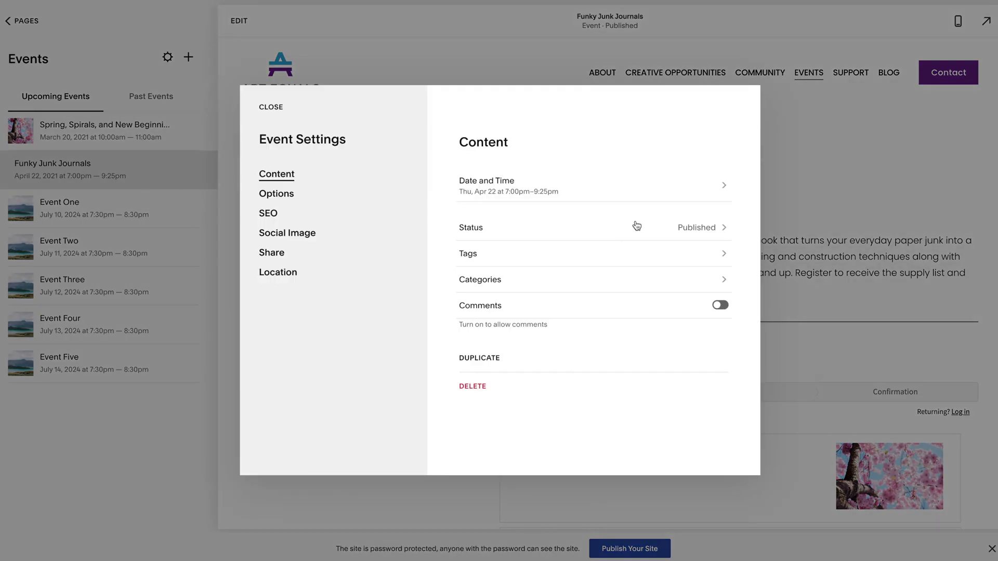
click(495, 190)
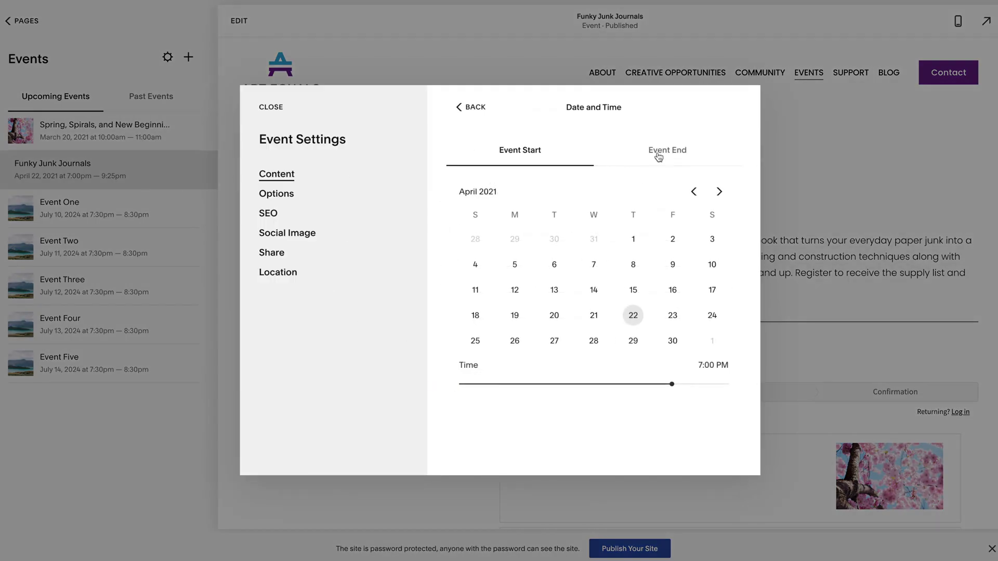
click(654, 151)
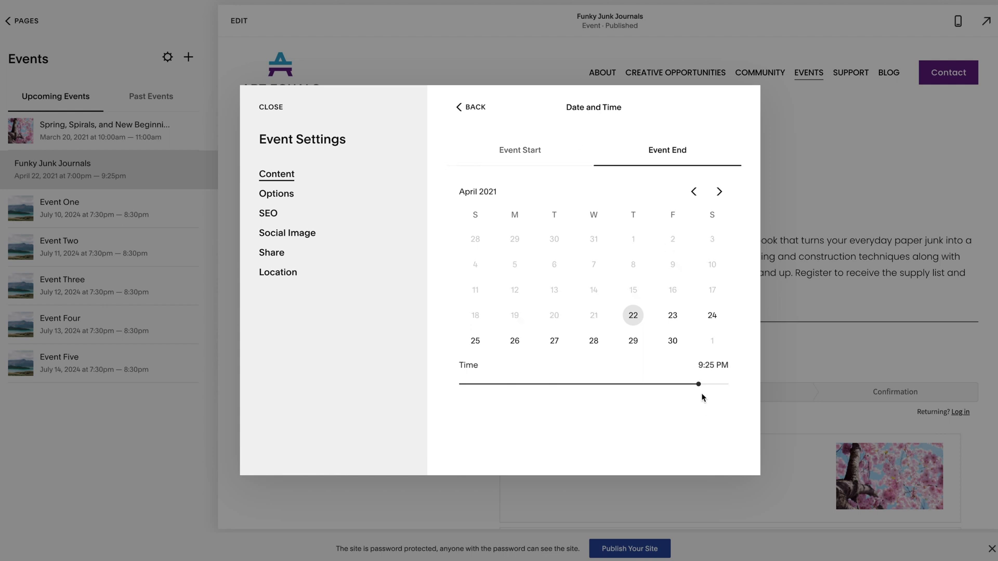
mouse_move(697, 384)
mouse_down()
mouse_move(671, 384)
mouse_move(682, 384)
mouse_up()
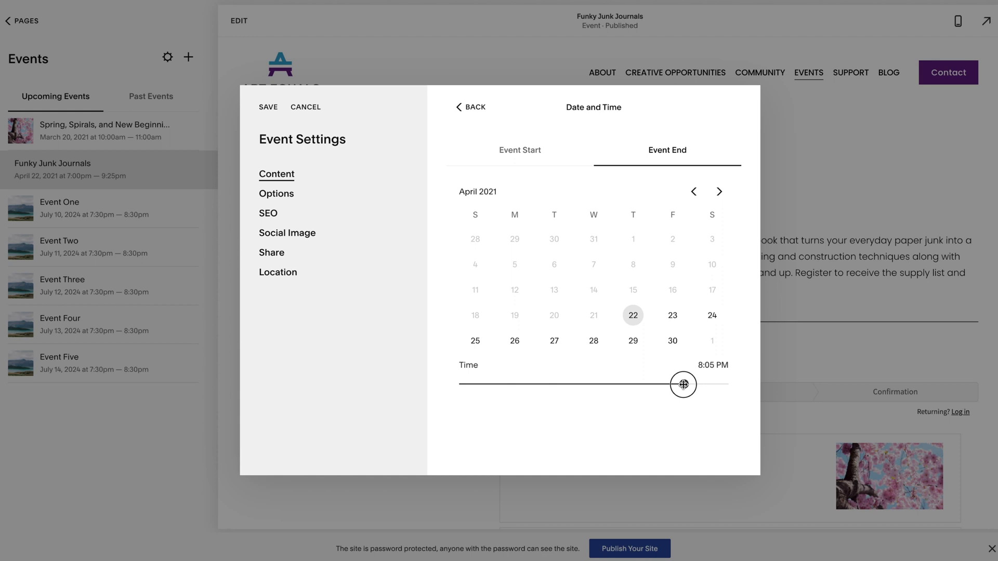
click(460, 108)
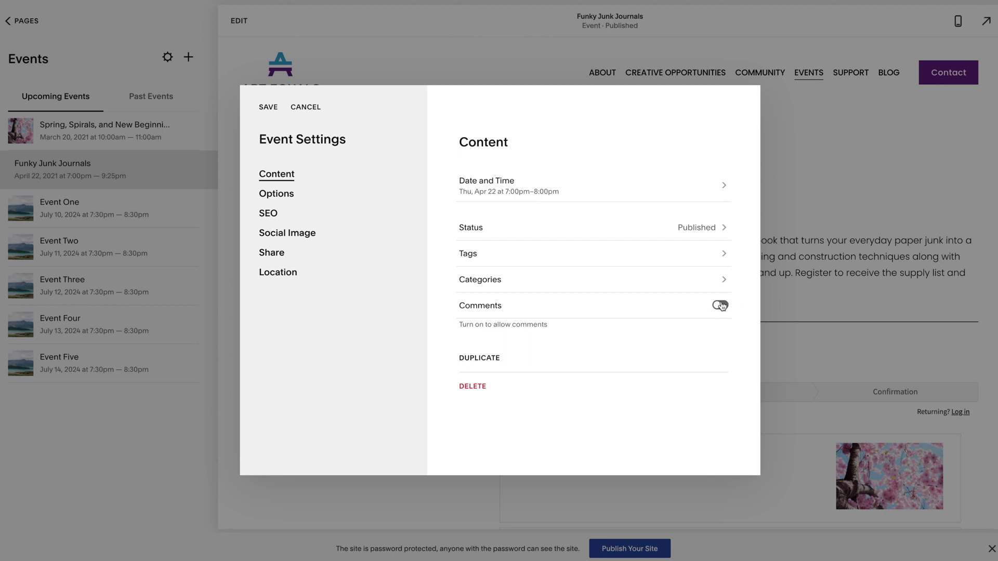
click(285, 197)
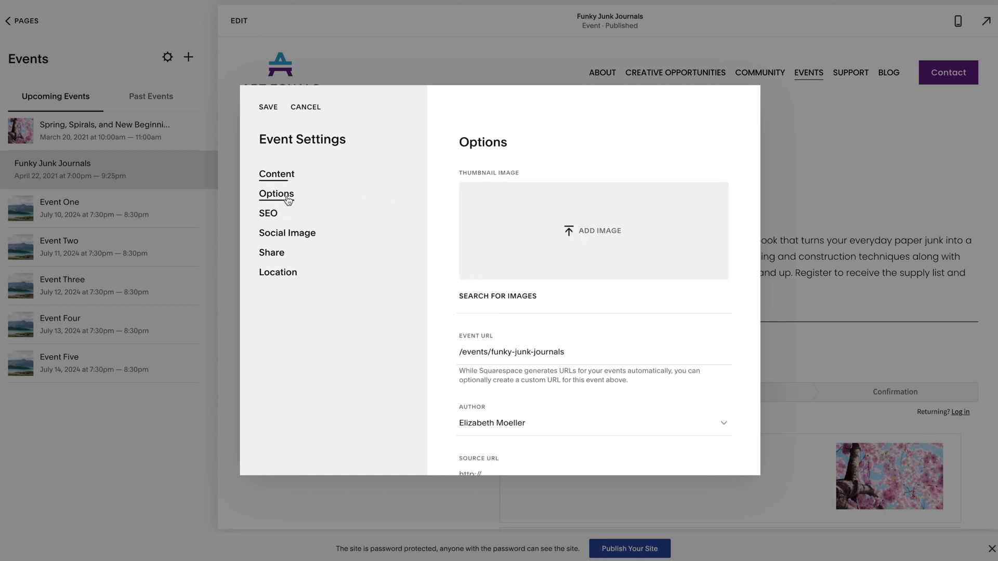
- Upload a thumbnail image and append '-april-22' to the event URL
scroll(462, 329, down, 1)
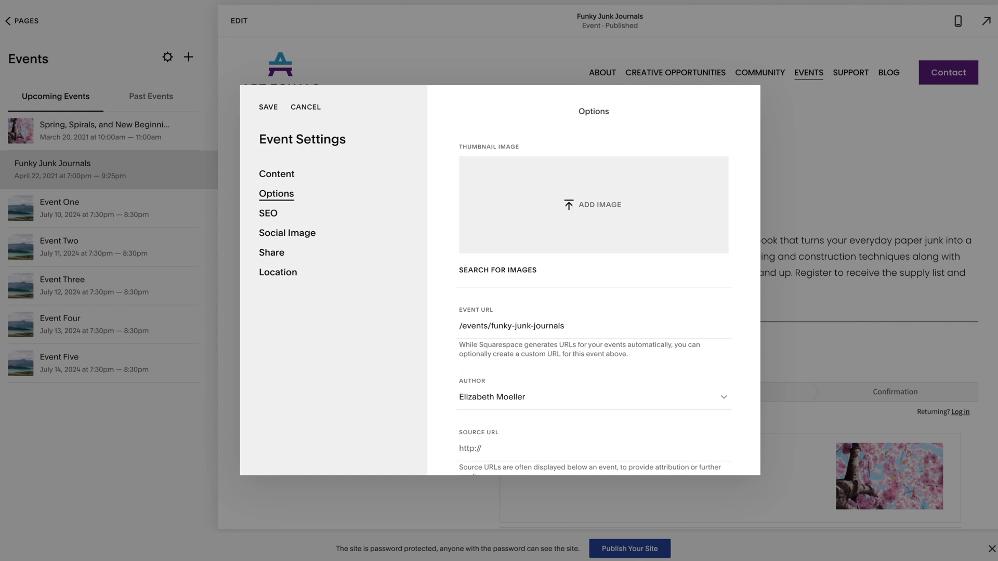
click(573, 206)
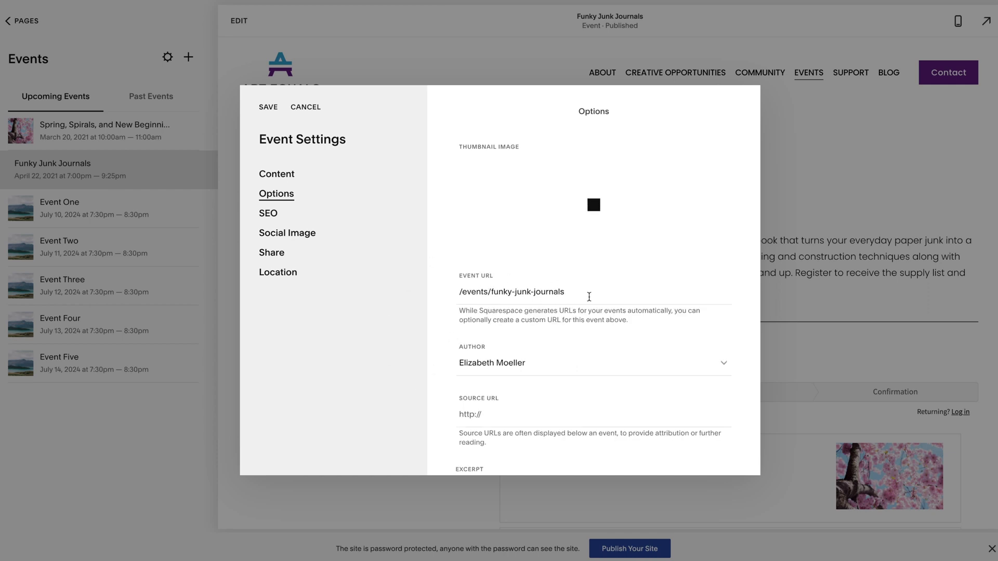
click(583, 293)
text(-april-22)
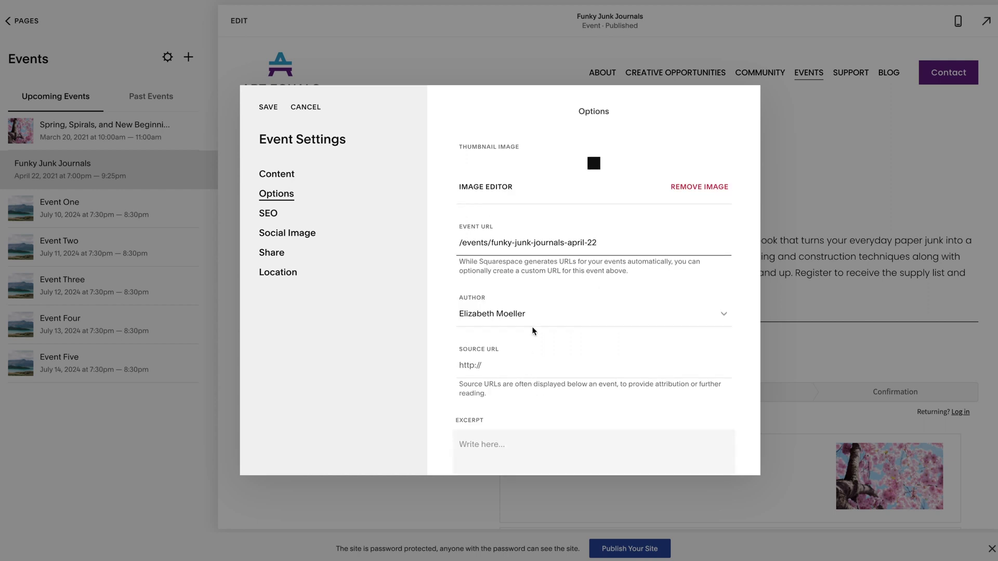
scroll(521, 385, down, 3)
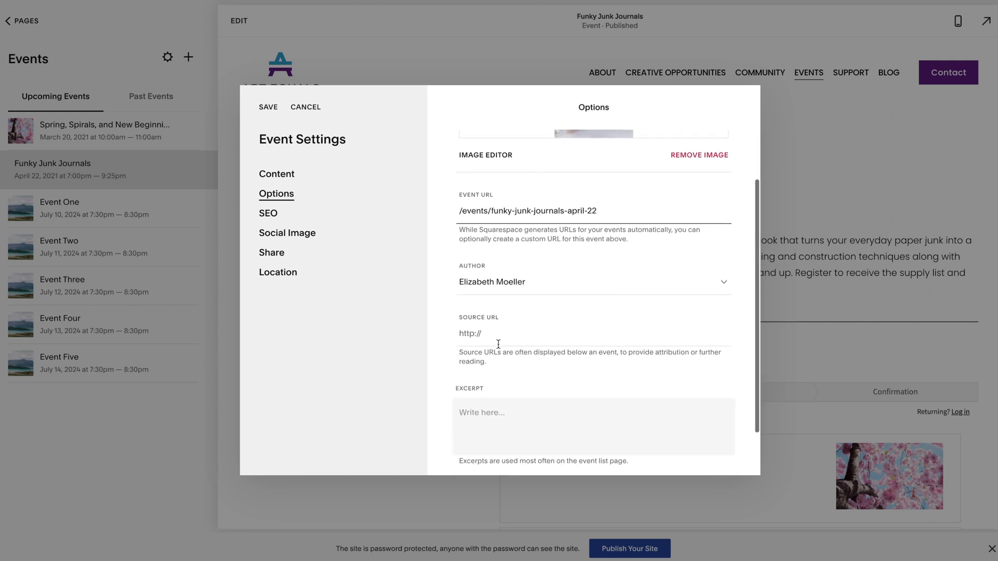
scroll(497, 344, down, 2)
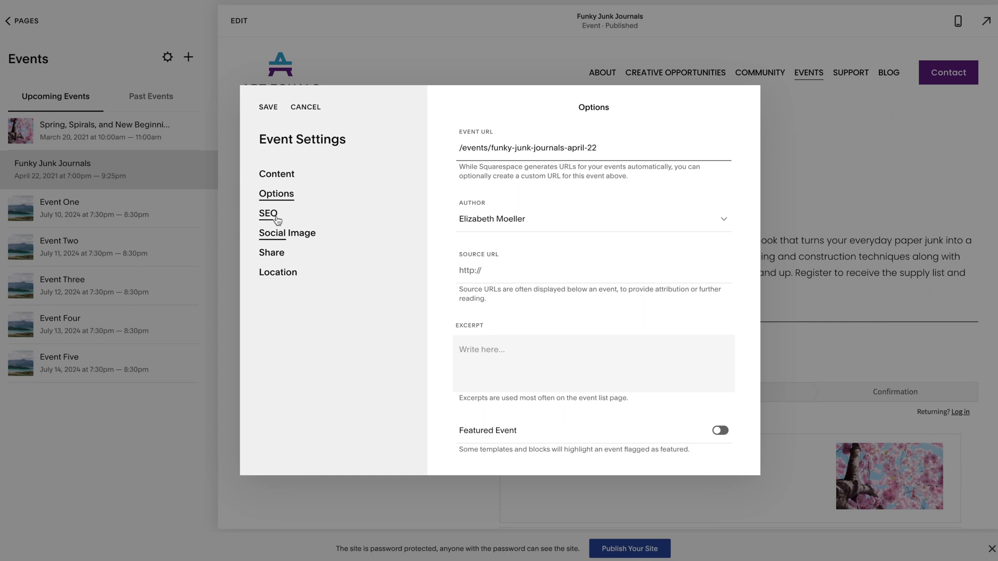
click(273, 216)
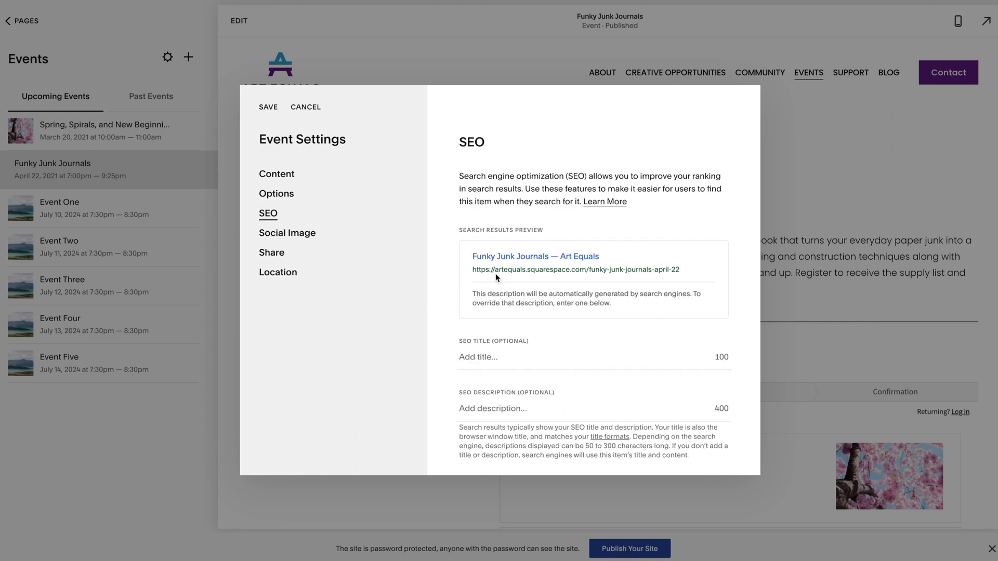
- Review the SEO, sharing and location settings, save the event, and view the Events page
click(278, 240)
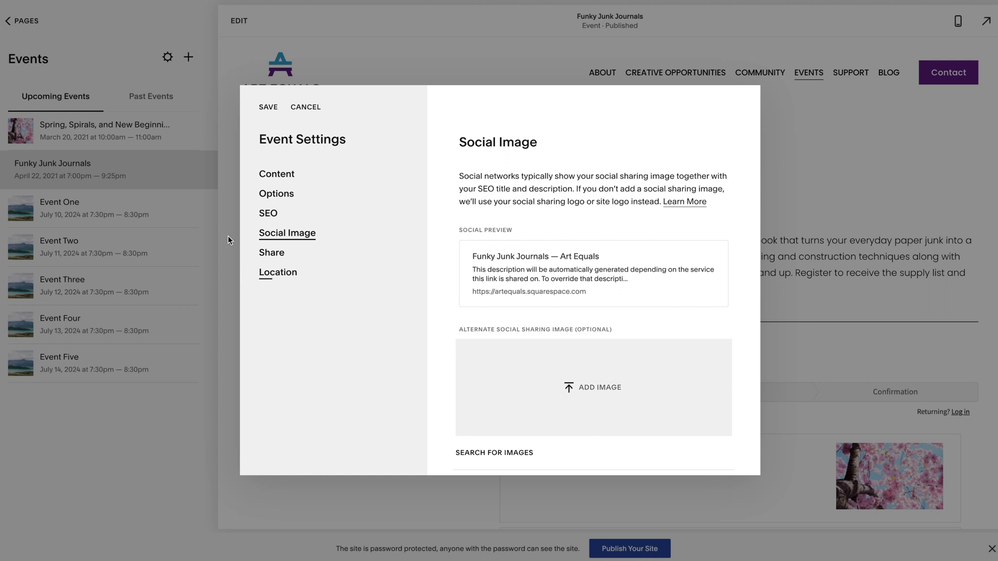
click(281, 252)
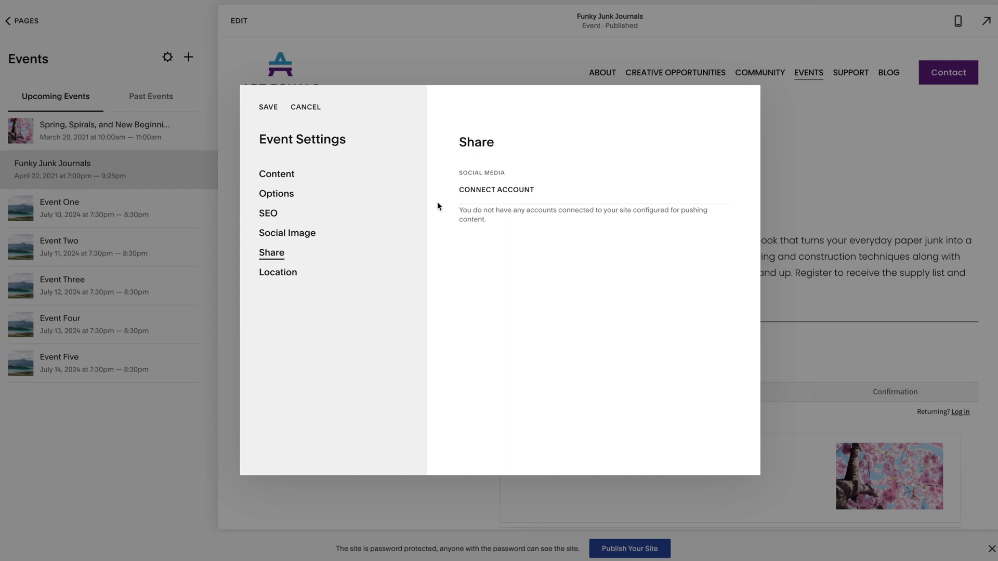
click(267, 279)
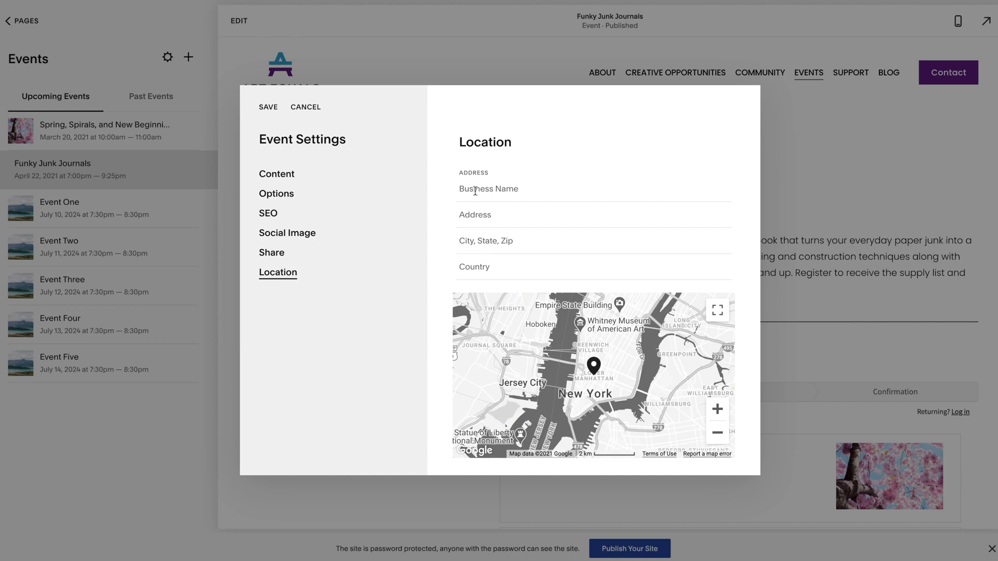
click(267, 110)
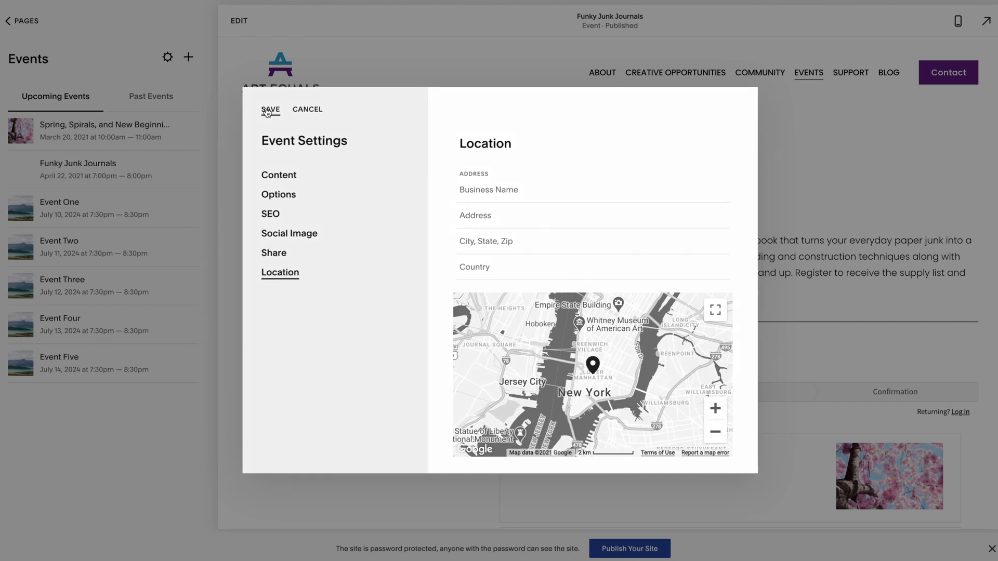
scroll(811, 77, down, 6)
click(811, 77)
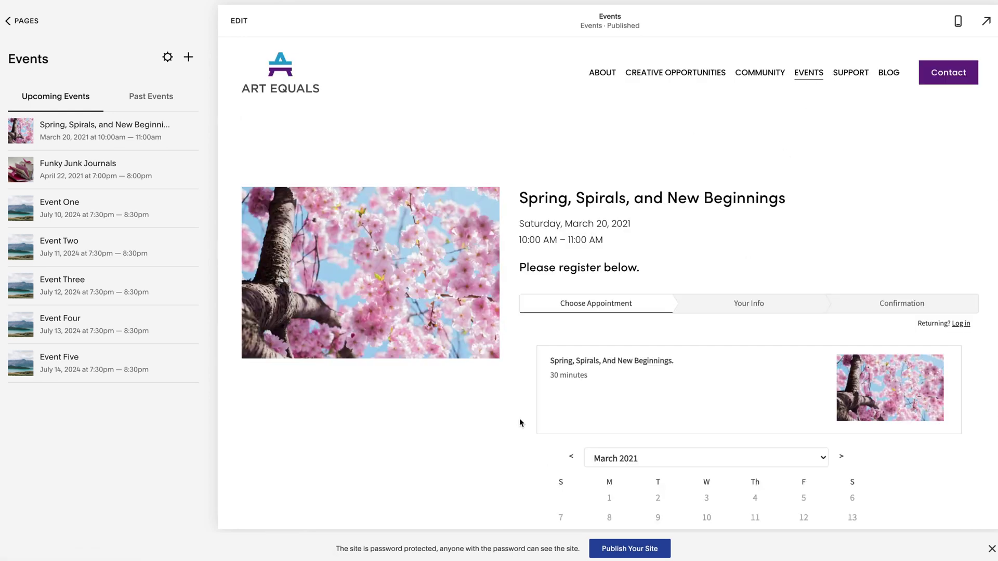
- Test the booking widget by selecting Funky Junk Journals and continuing to the Your Info form
scroll(370, 383, down, 10)
scroll(370, 385, down, 5)
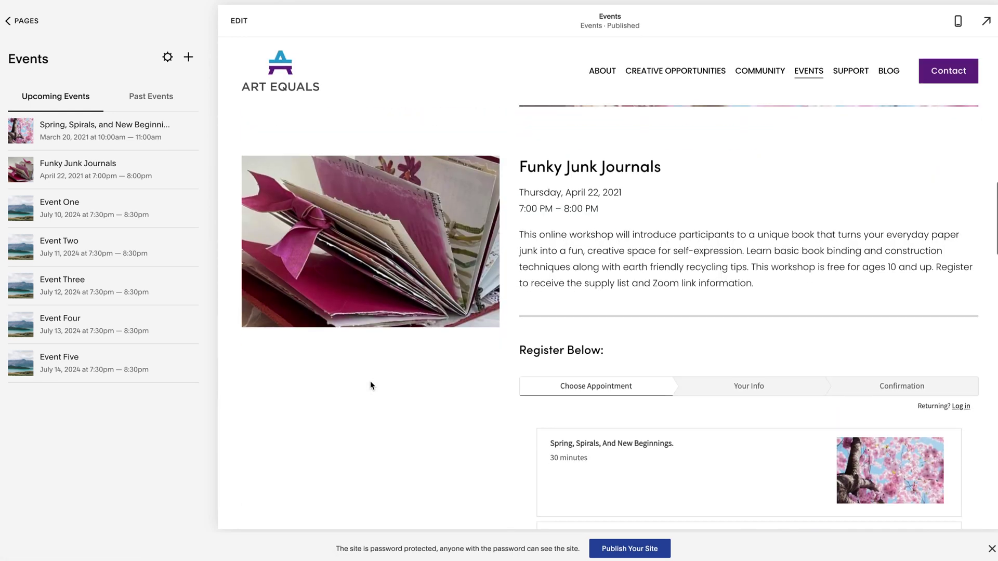
scroll(474, 308, down, 4)
scroll(474, 308, down, 1)
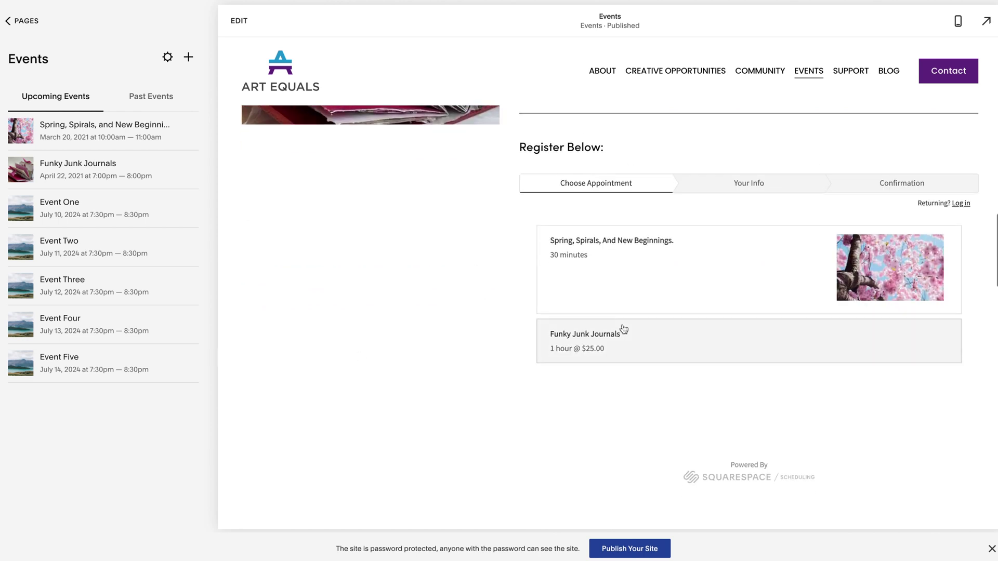
click(612, 341)
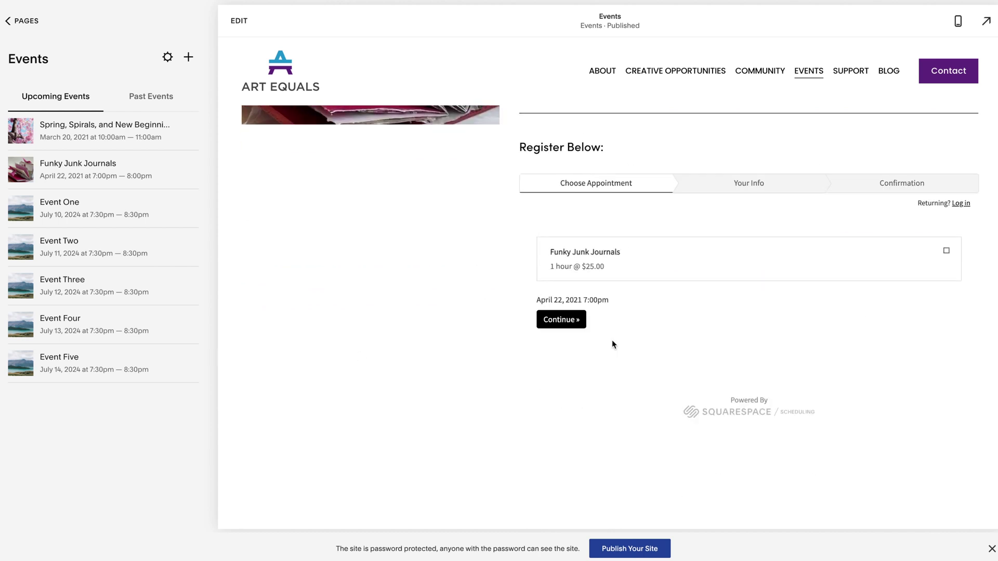
click(562, 321)
scroll(526, 298, down, 2)
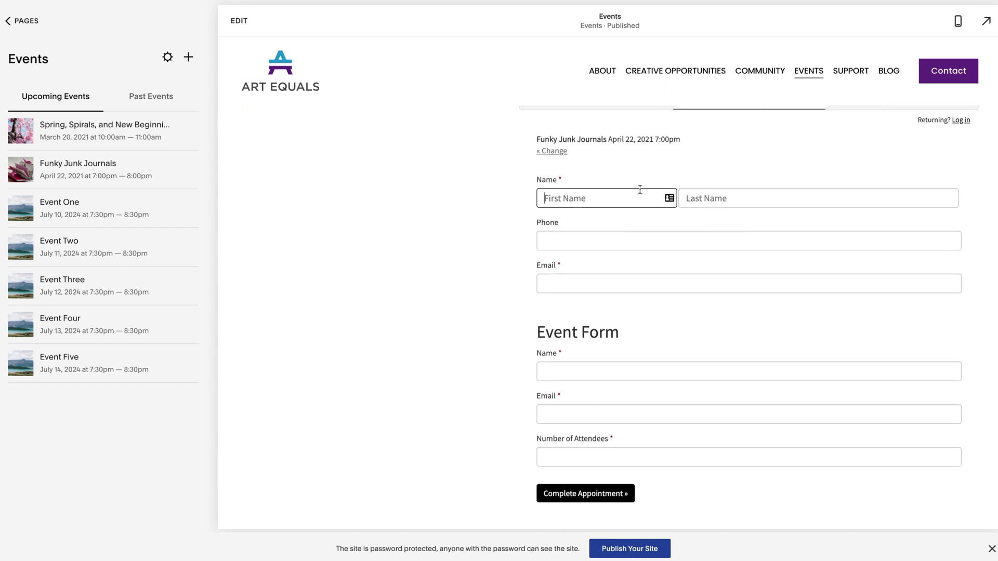
scroll(556, 411, down, 2)
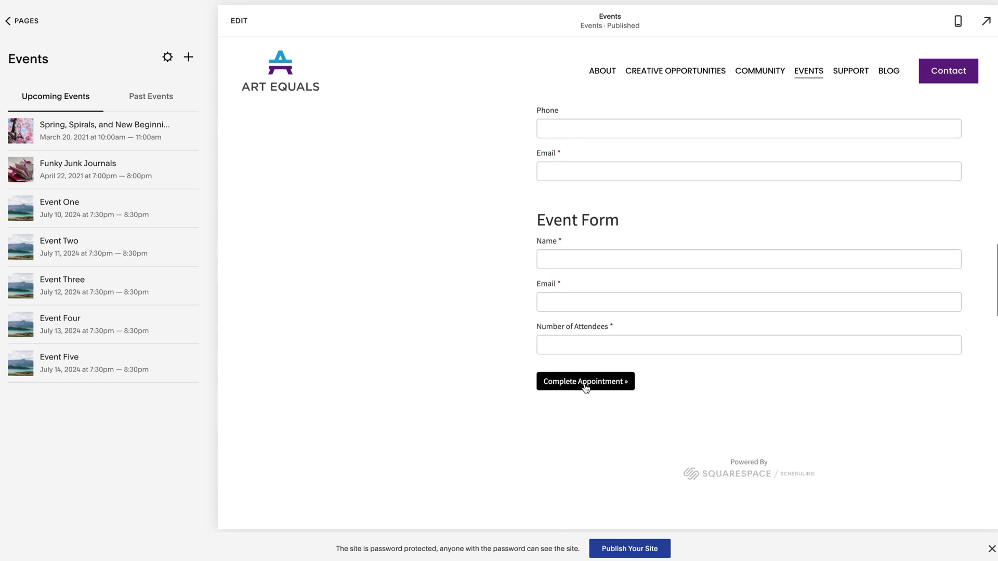
scroll(427, 329, up, 6)
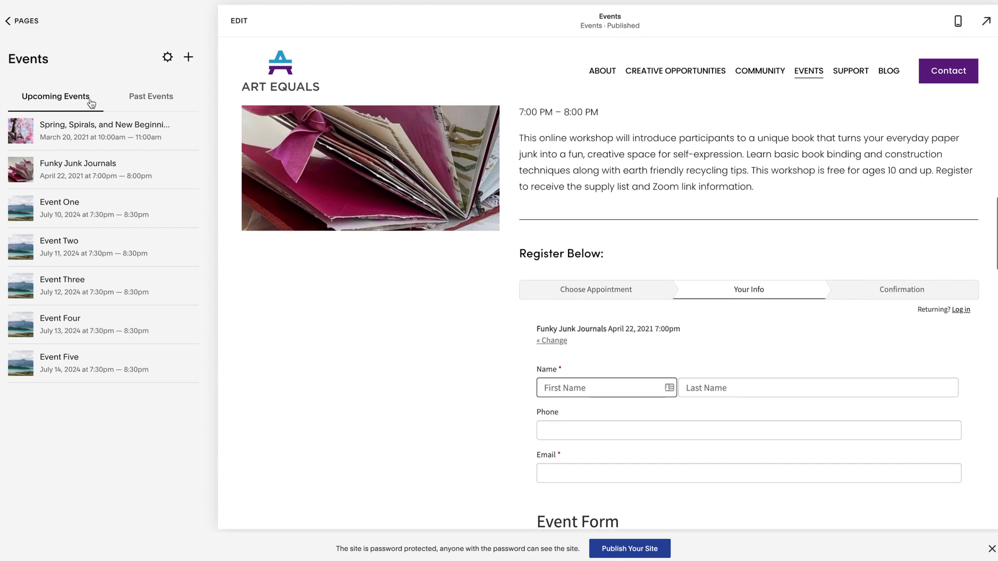
click(19, 23)
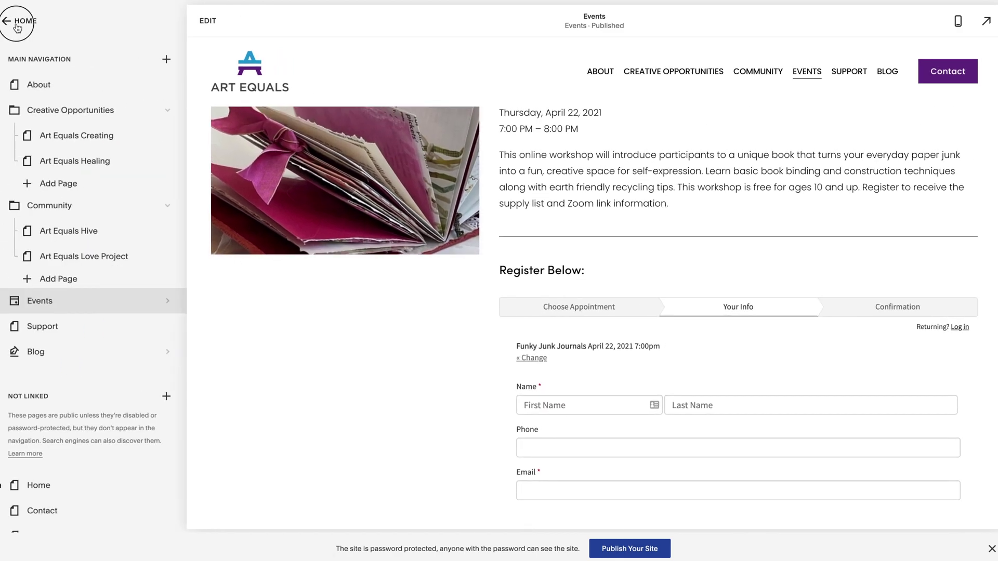
- Open Scheduling's Payment Settings, showing USD currency and the payment processor choices
click(19, 22)
click(34, 256)
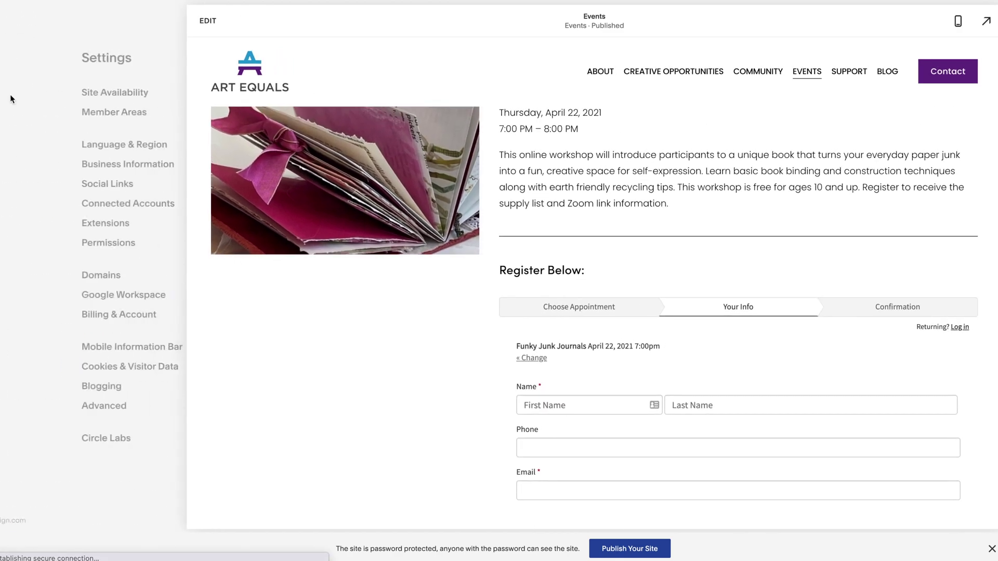
click(19, 22)
click(25, 196)
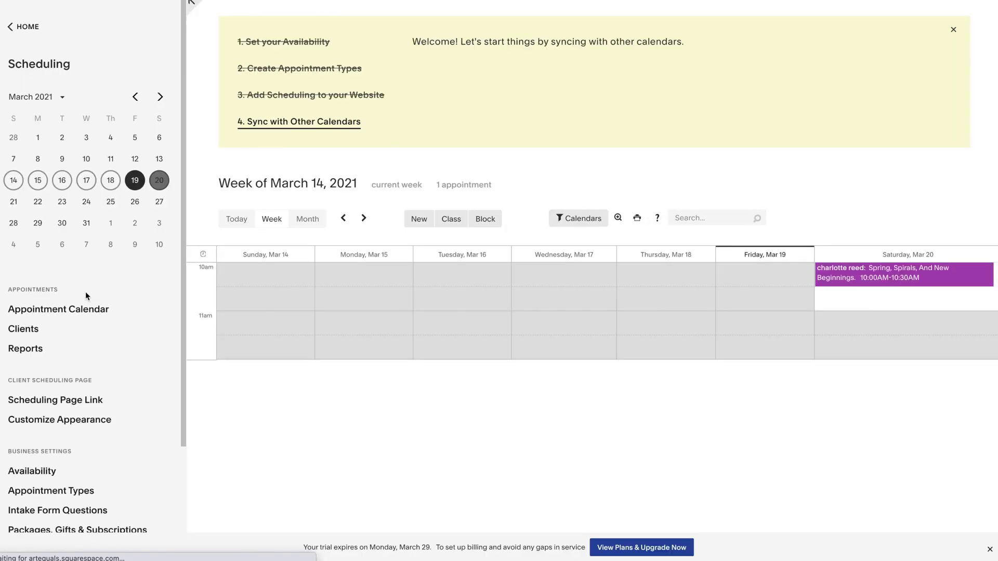
scroll(73, 415, down, 2)
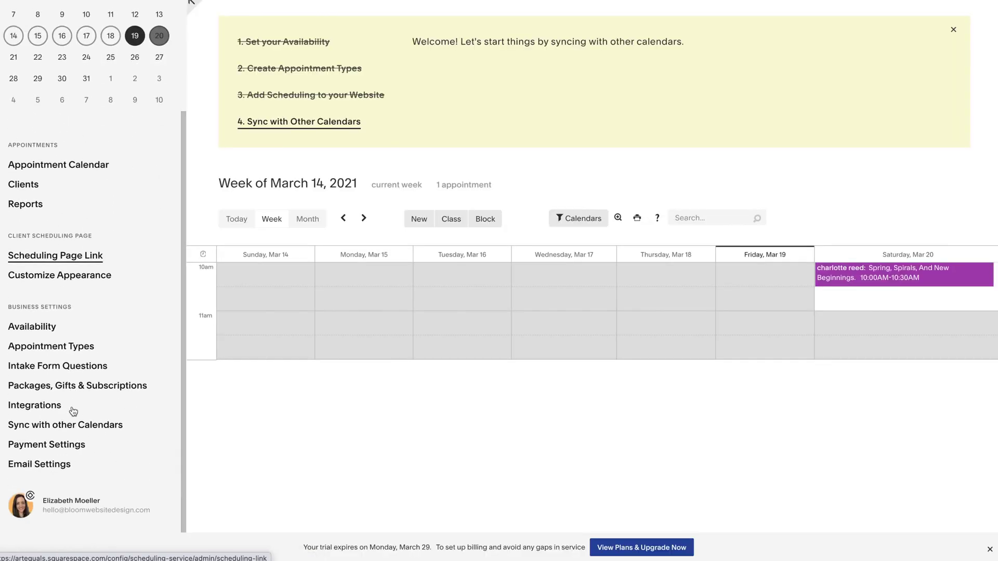
click(68, 450)
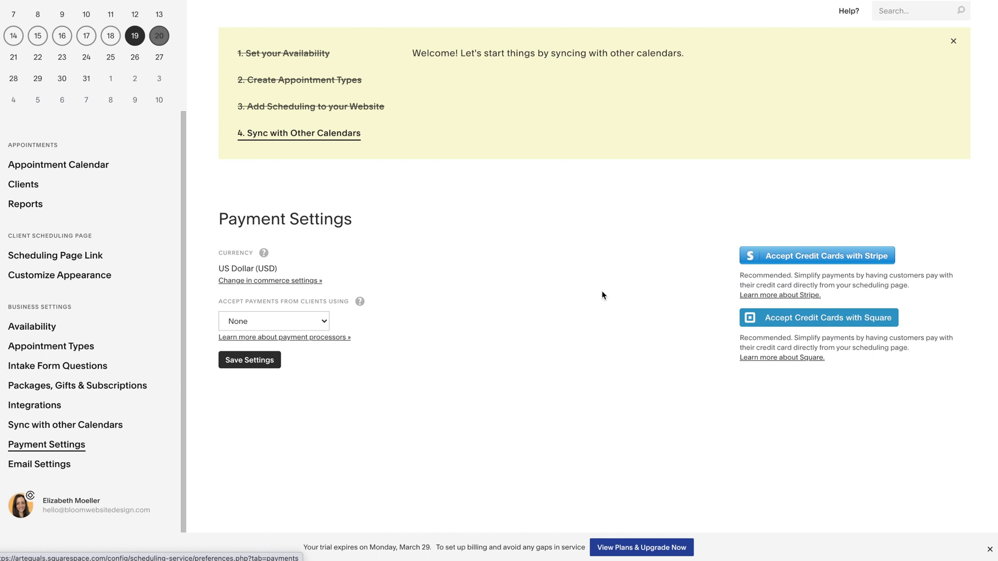
click(308, 322)
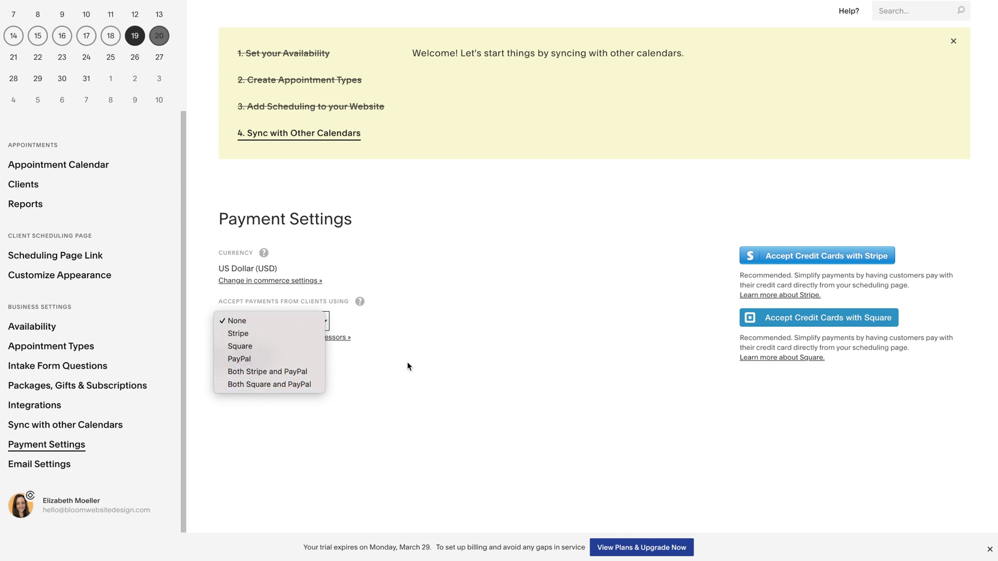
- Set the Scheduling Accept Payments processor to PayPal
click(514, 313)
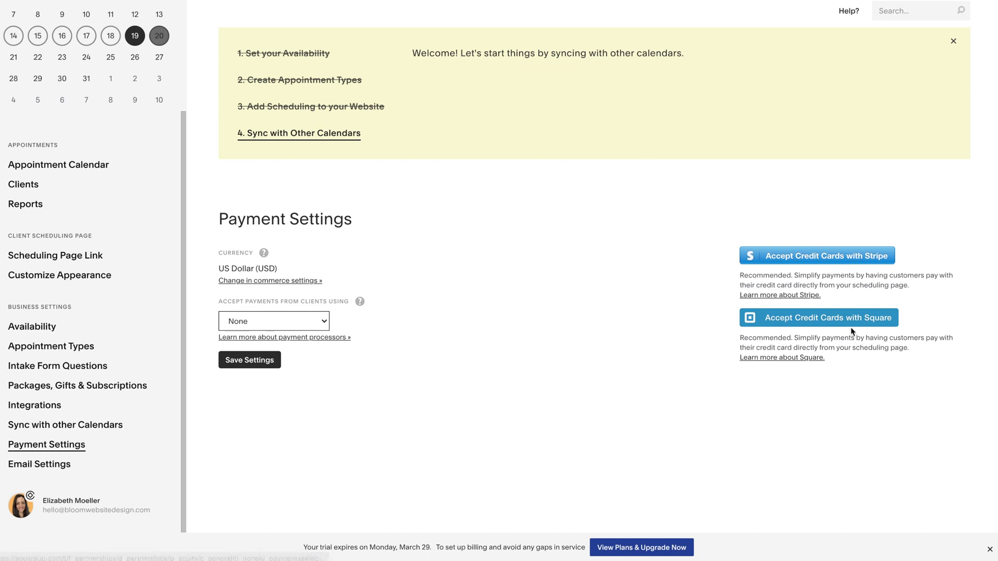
click(272, 324)
click(269, 356)
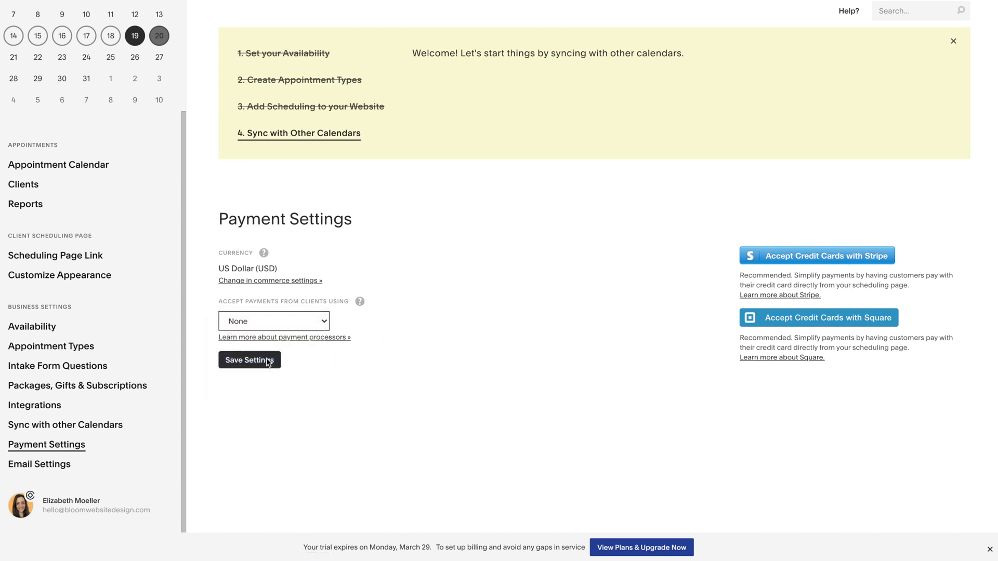
scroll(304, 417, down, 1)
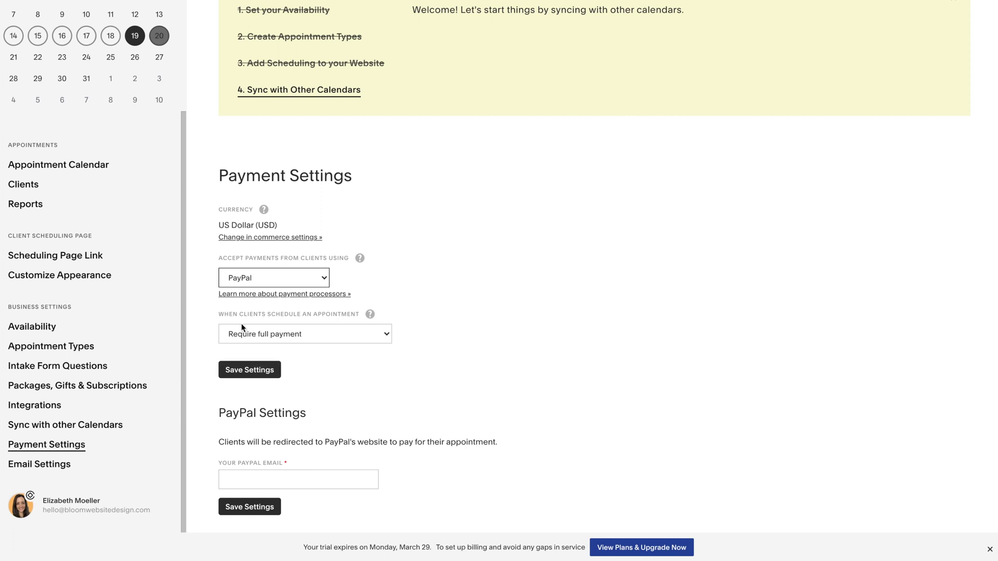
- Keep 'Require full payment' as the When Clients Schedule option
click(301, 331)
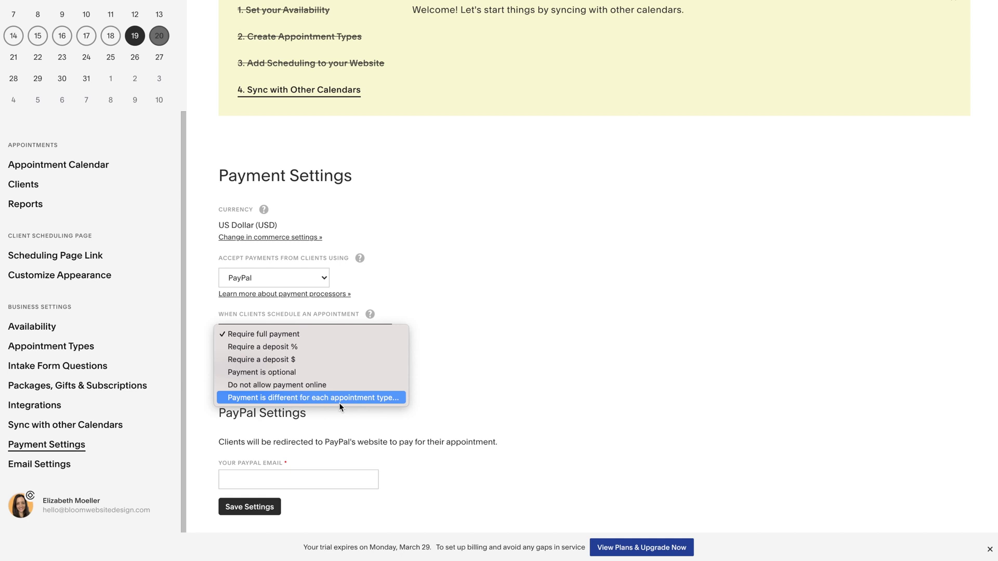
click(485, 386)
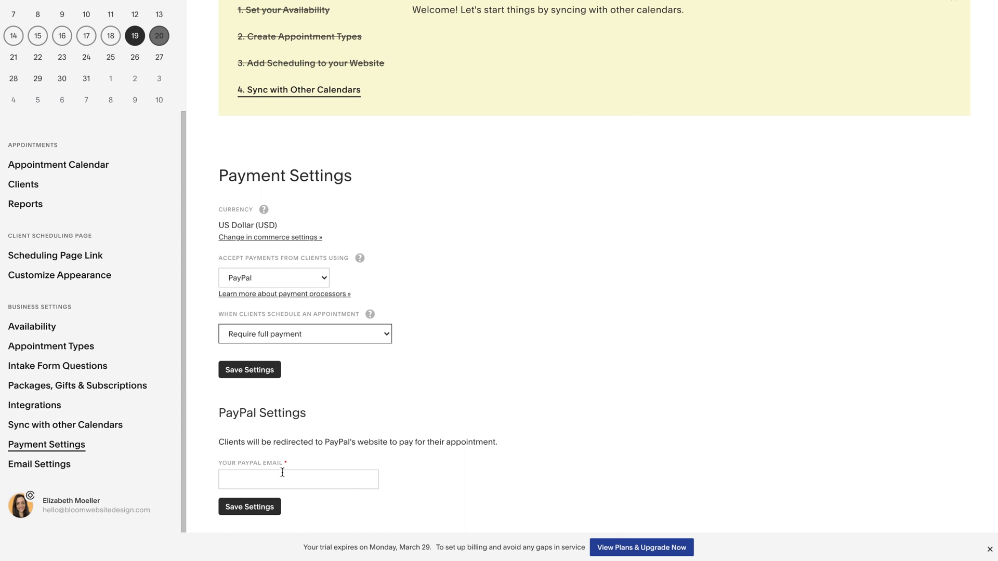
click(248, 339)
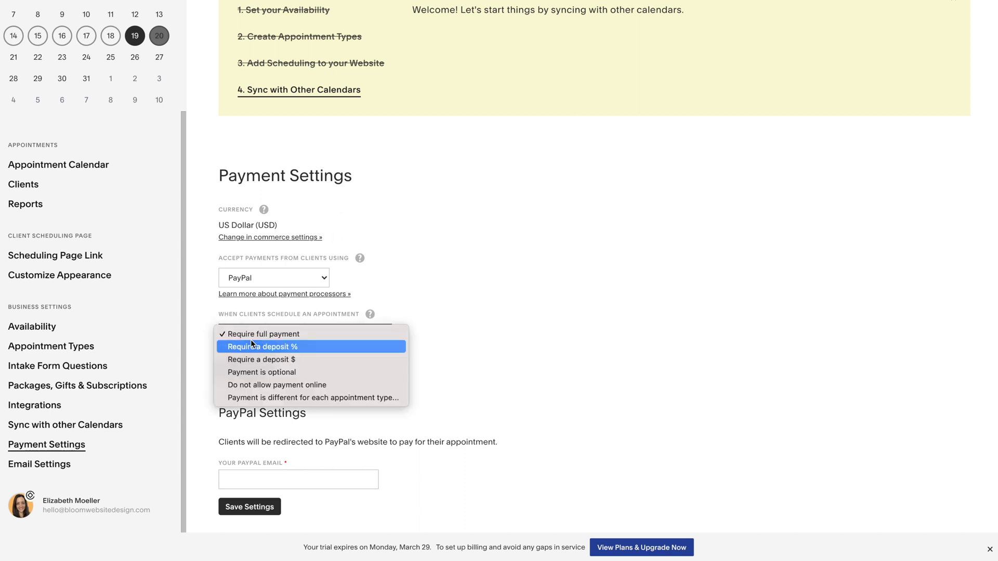
click(557, 367)
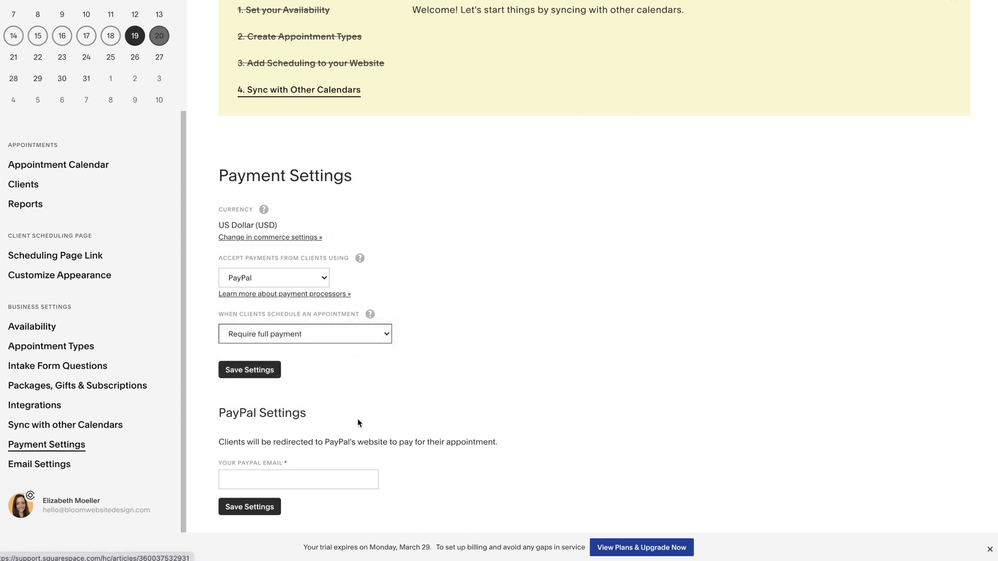
scroll(358, 297, up, 1)
scroll(360, 295, down, 1)
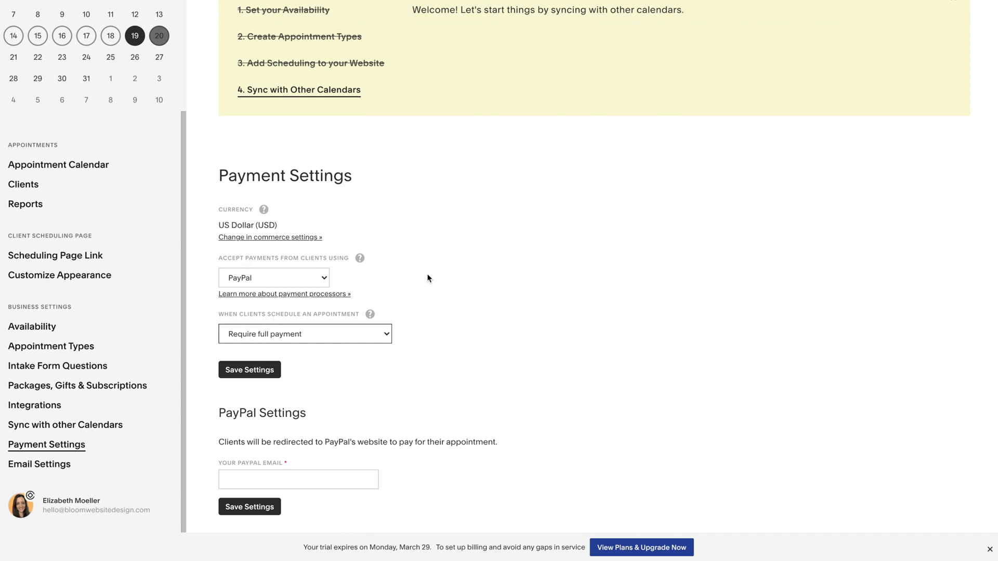
scroll(859, 165, up, 1)
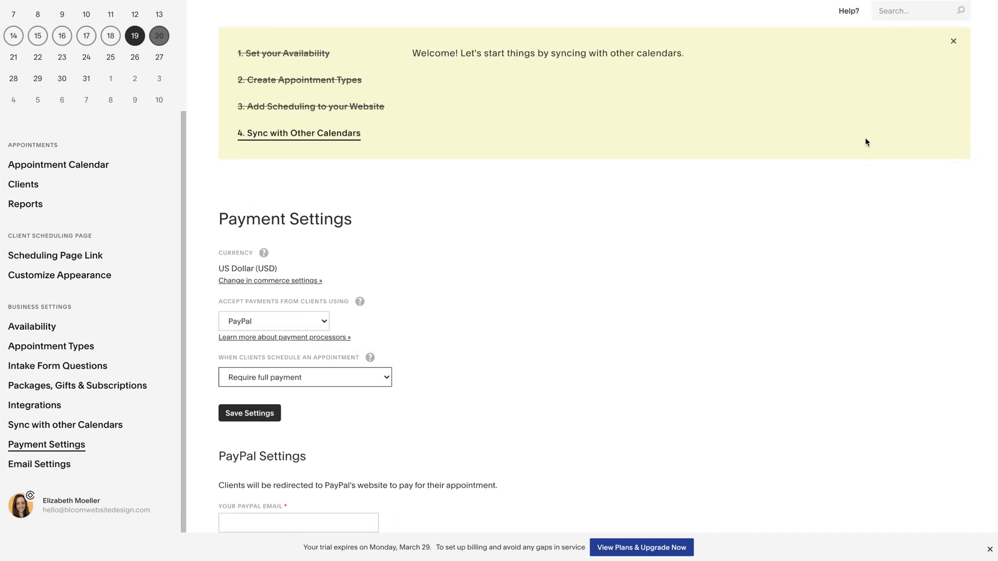